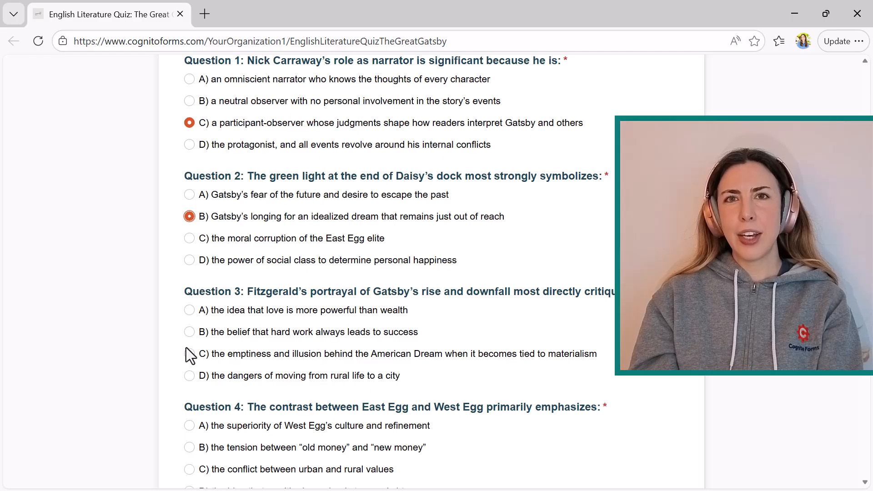
# Answer Question 3 with C, Question 4 with B and Question 5 with B, and submit the Great Gatsby quiz
pyautogui.click(189, 354)
pyautogui.scroll(-3, 189, 357)
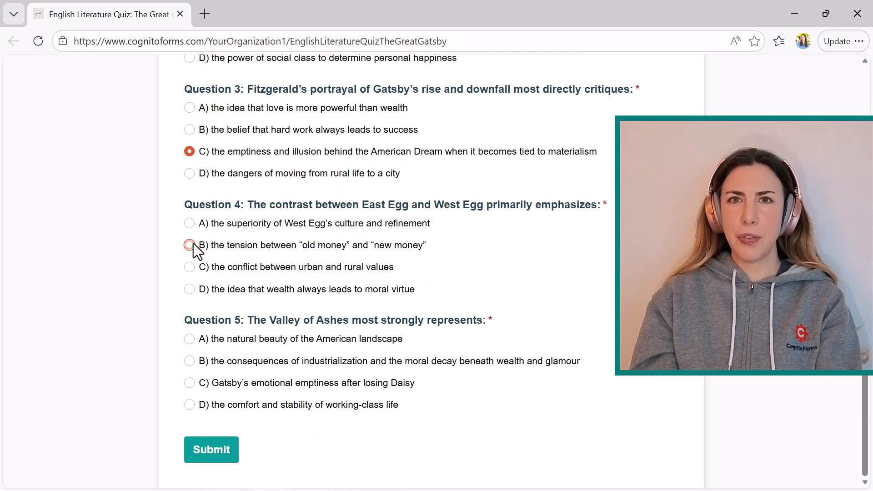
pyautogui.click(190, 362)
pyautogui.click(210, 455)
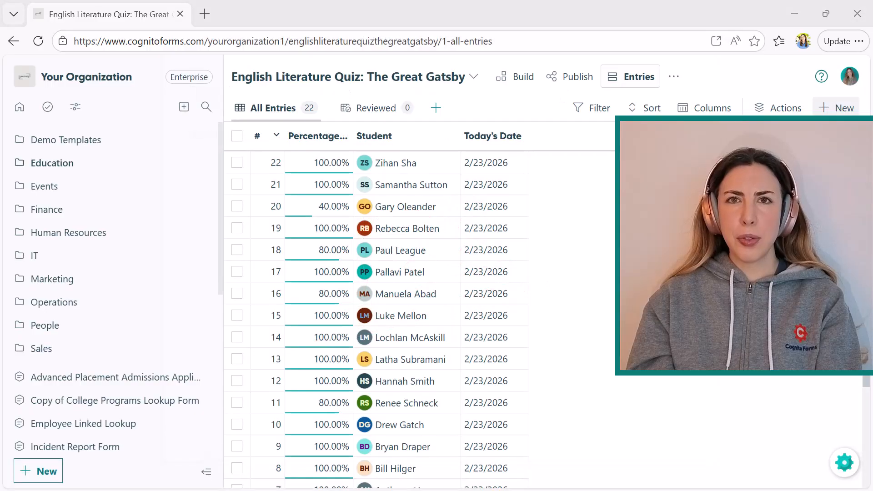
# Look through the Great Gatsby quiz's submitted entries and their percentage scores
pyautogui.scroll(-2, 419, 318)
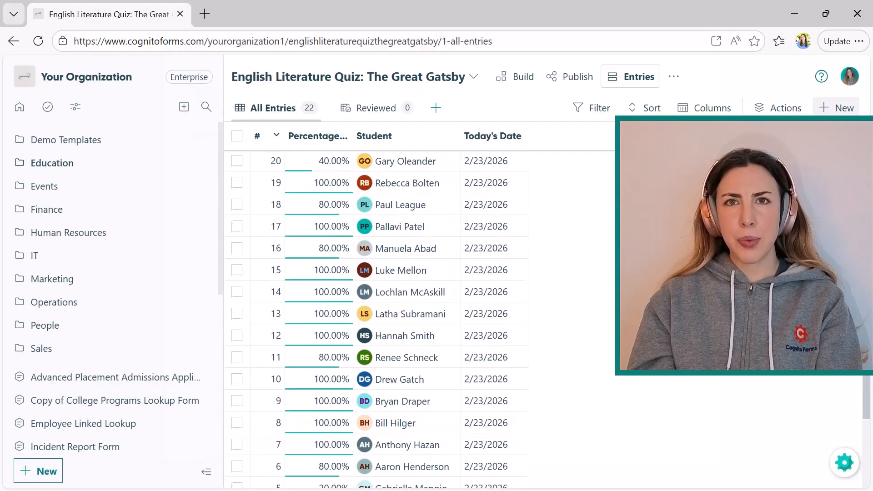
pyautogui.scroll(-3, 419, 319)
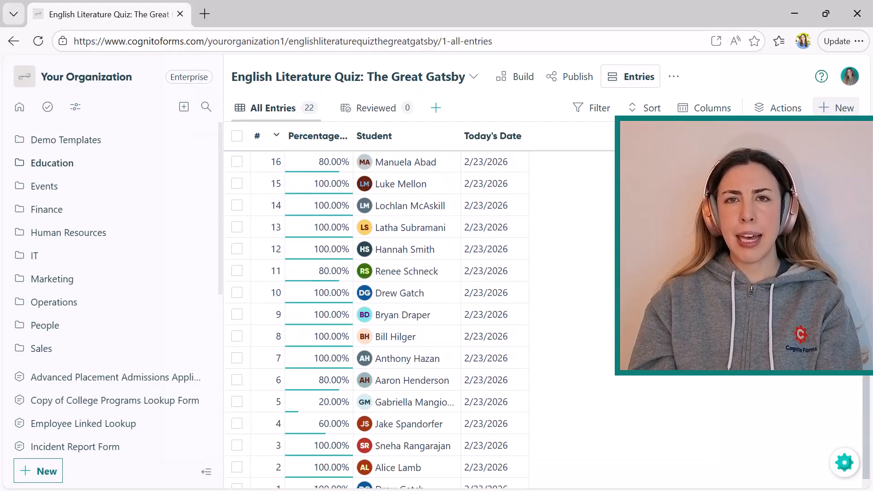
# Compare what the Individual, Pro, Team and Enterprise plans include on the pricing page
pyautogui.click(127, 169)
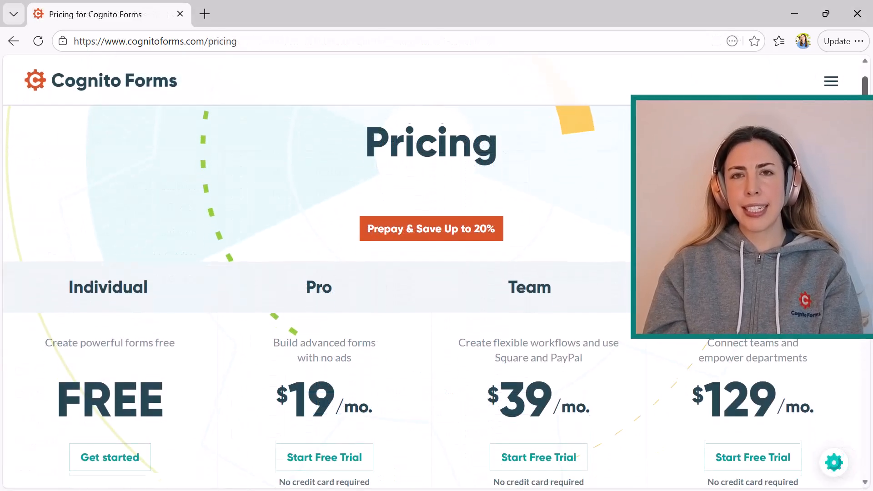
pyautogui.scroll(-4, 437, 280)
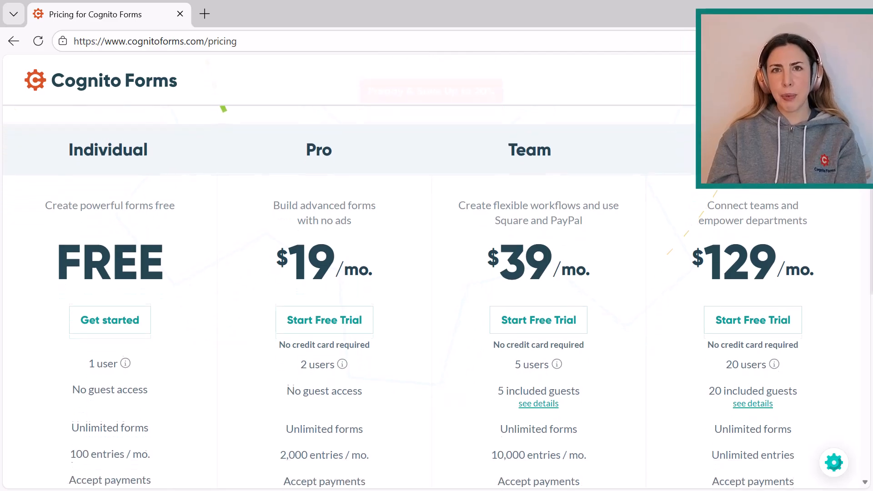
pyautogui.moveTo(864, 157); pyautogui.dragTo(864, 163)
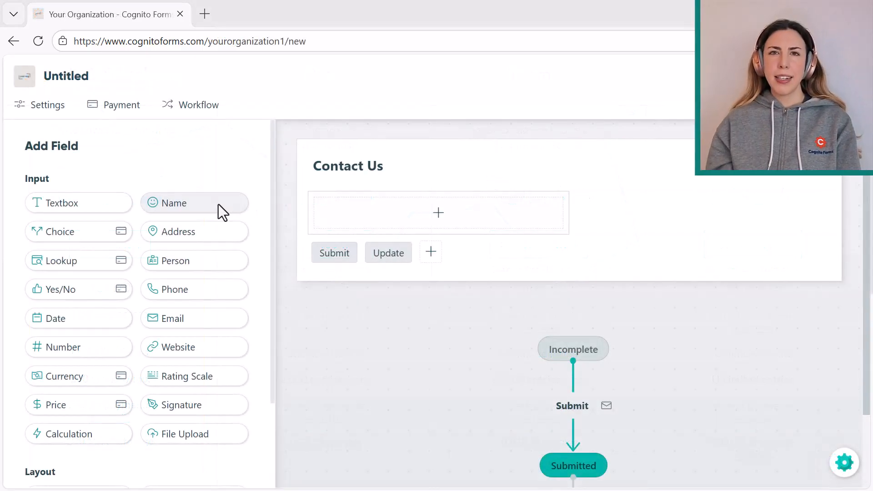
# Add a Name field to the new untitled form and an Email field below it
pyautogui.click(209, 203)
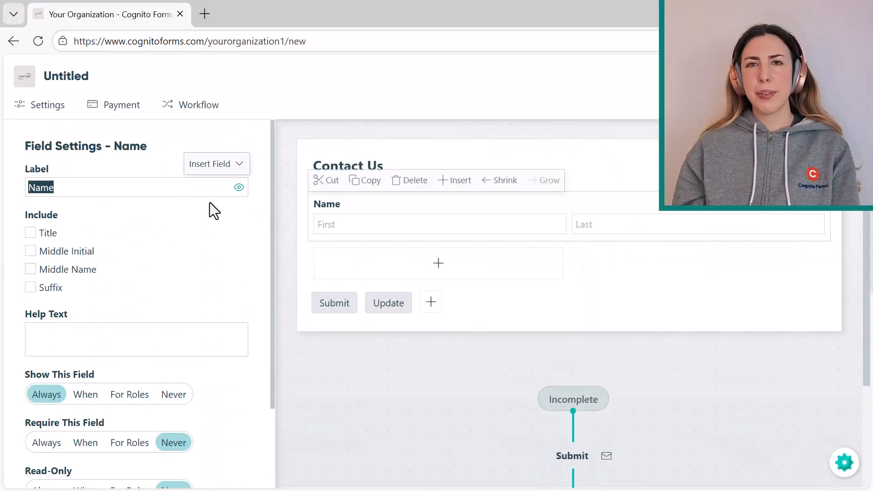
pyautogui.click(385, 260)
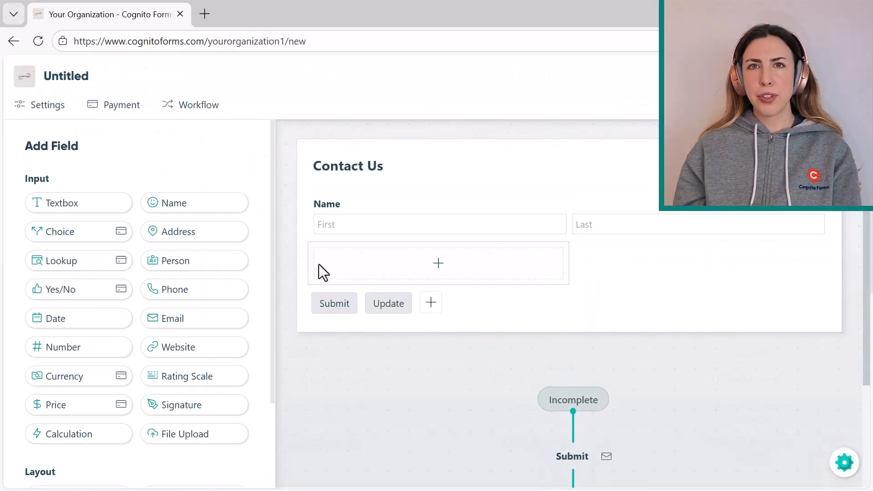
pyautogui.click(168, 321)
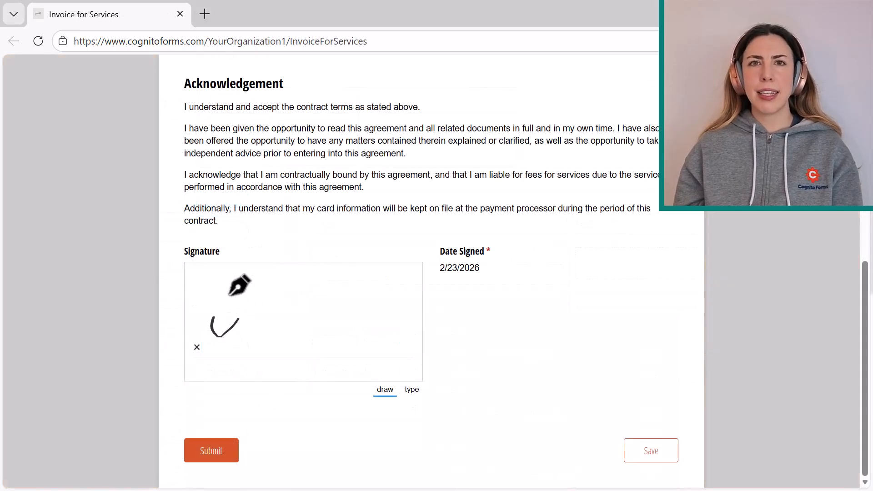
# Draw a signature in the Signature field of the Invoice for Services form
pyautogui.moveTo(240, 285)
pyautogui.mouseDown()
pyautogui.moveTo(238, 343)
pyautogui.moveTo(280, 297)
pyautogui.moveTo(322, 279)
pyautogui.mouseUp()
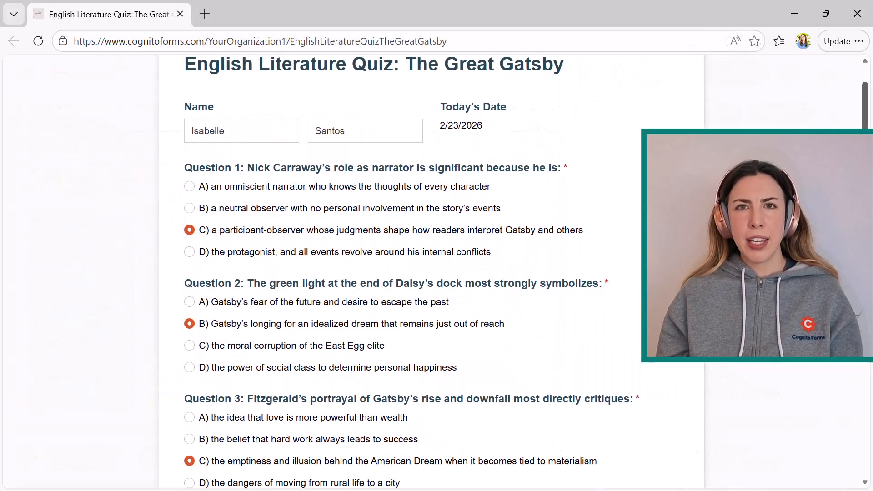
# Read through the answered questions of the Great Gatsby quiz form
pyautogui.scroll(-3, 401, 273)
pyautogui.scroll(-5, 400, 273)
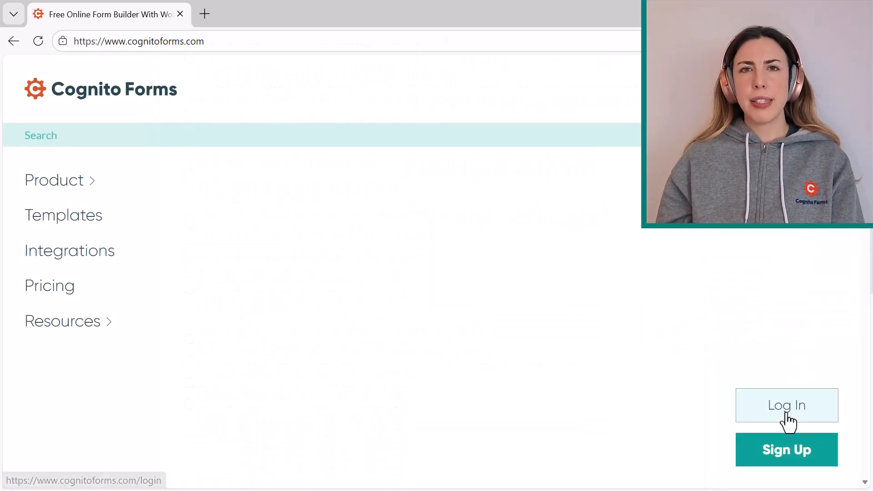
# Open the login page from the site's home page and look over the pricing plans
pyautogui.click(788, 419)
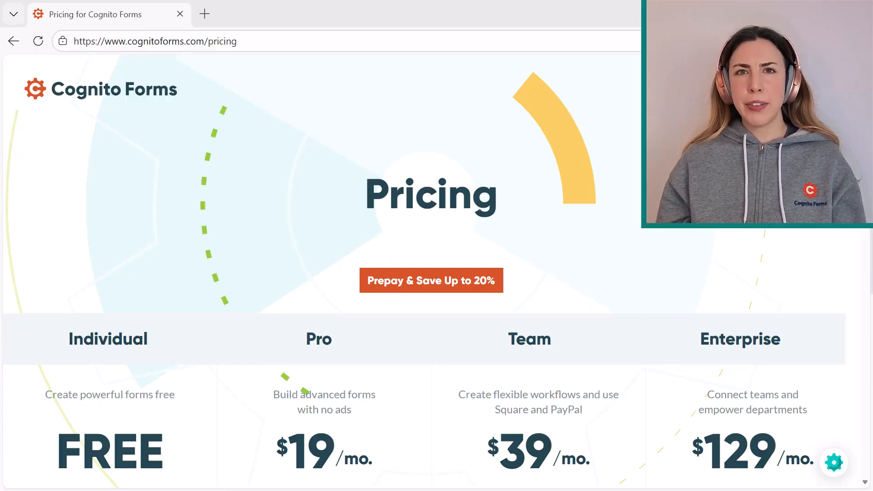
pyautogui.scroll(-3, 423, 273)
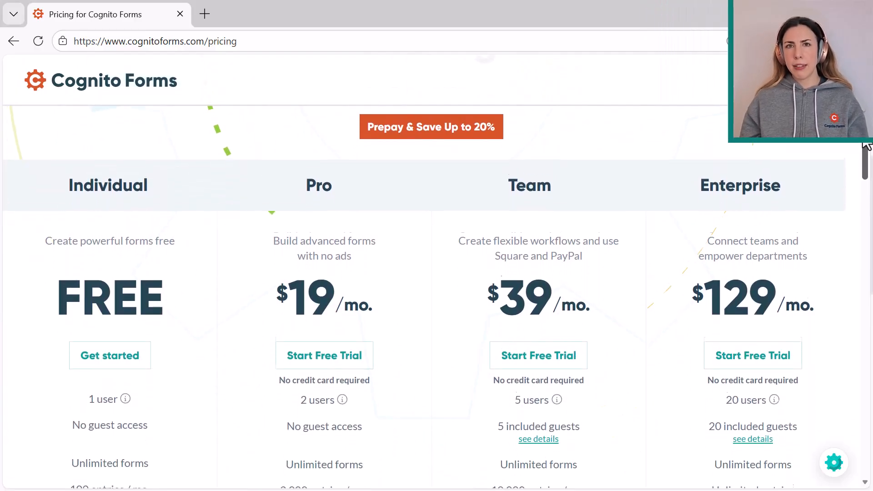
pyautogui.scroll(-1, 867, 147)
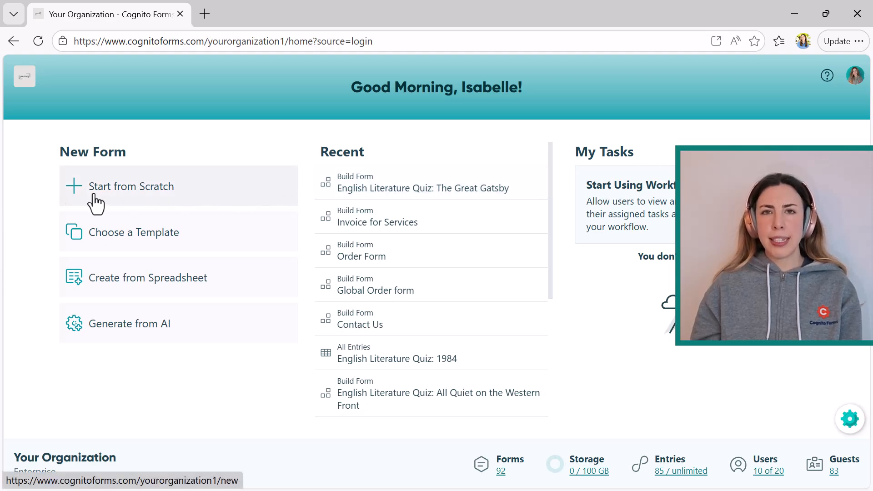
# Reveal the organization's form navigation sidebar on the home page and pin it open
pyautogui.moveTo(2, 203)
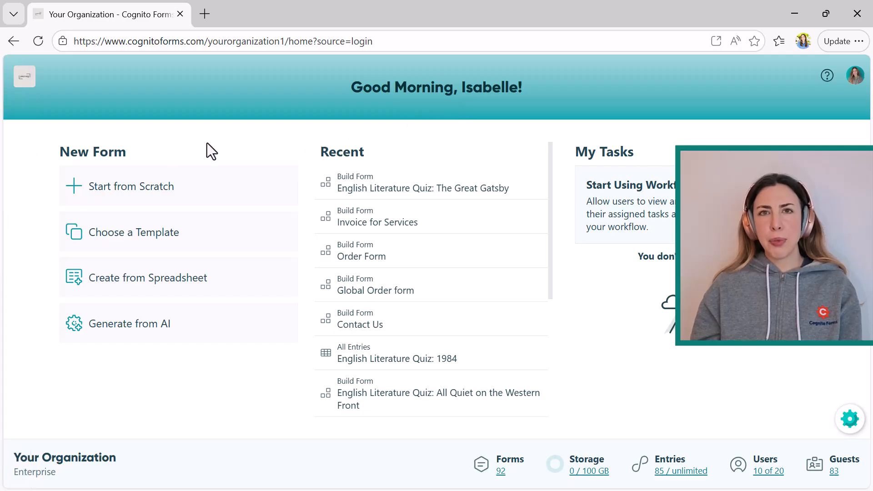
pyautogui.moveTo(2, 177)
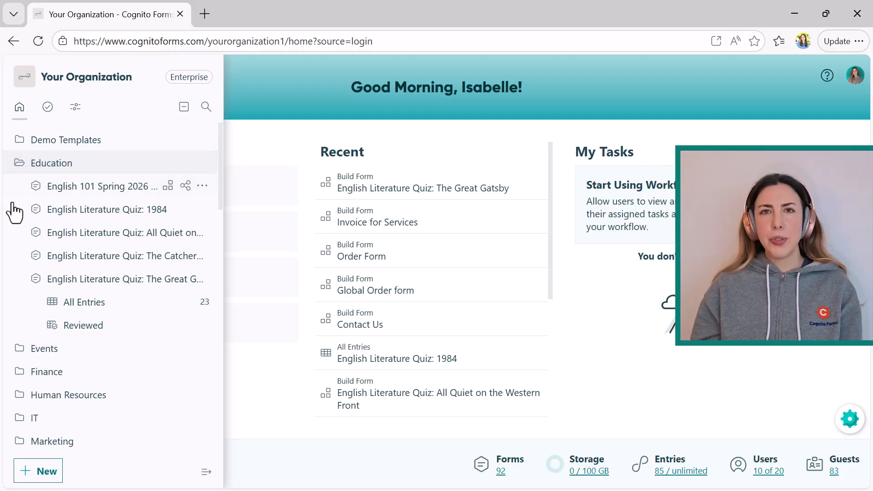
pyautogui.click(204, 476)
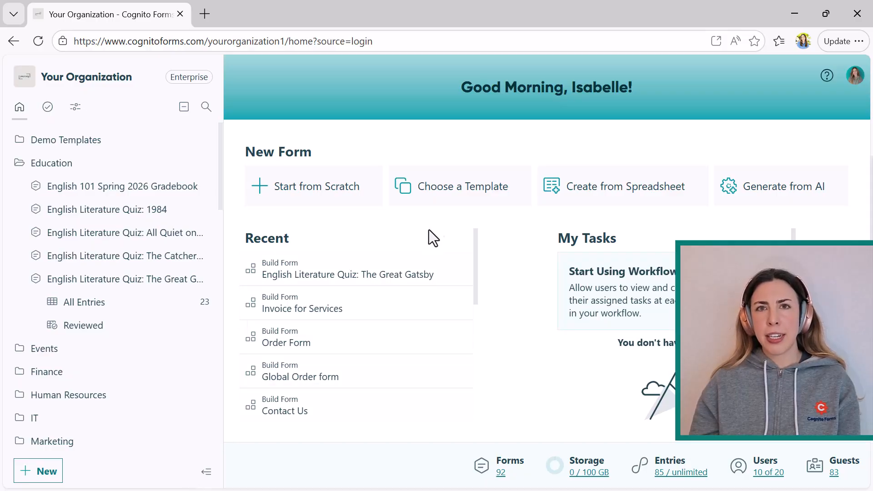
# Start a new form from a template and search the template library for "quiz"
pyautogui.click(461, 203)
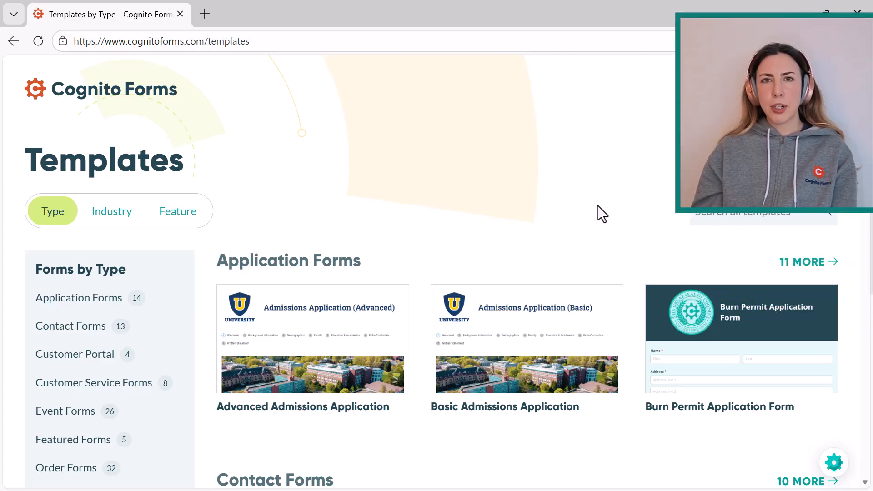
pyautogui.click(691, 211)
pyautogui.write('quiz')
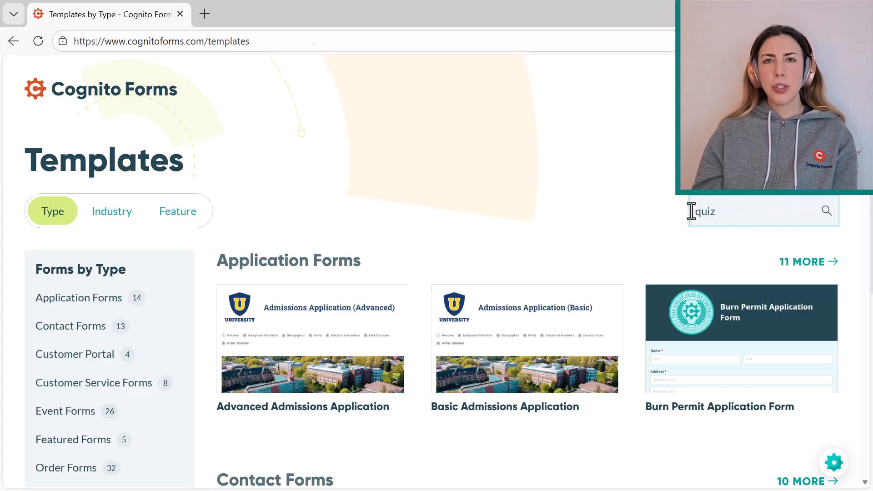
pyautogui.press('Return')
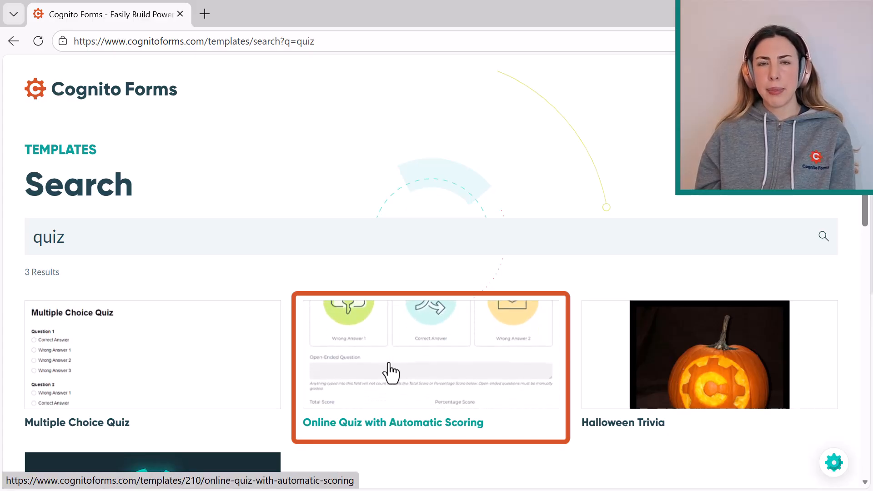
# Create a form from the Online Quiz with Automatic Scoring template
pyautogui.click(390, 374)
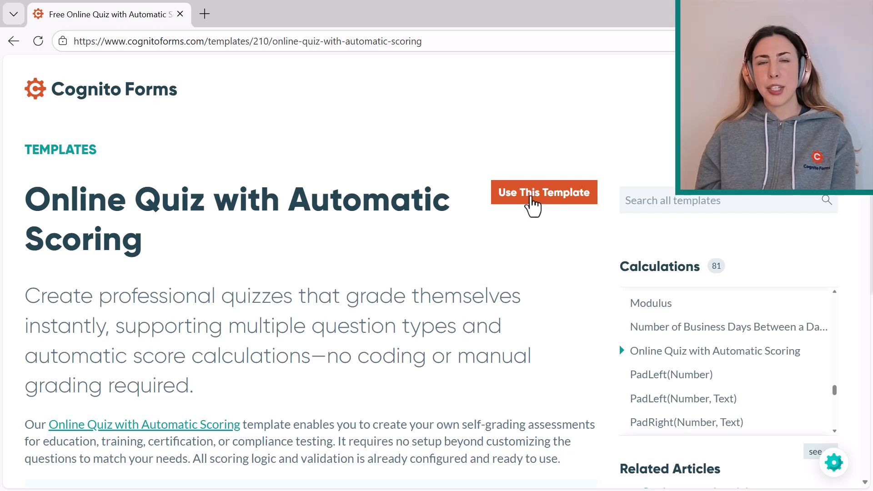
pyautogui.click(532, 206)
pyautogui.click(653, 348)
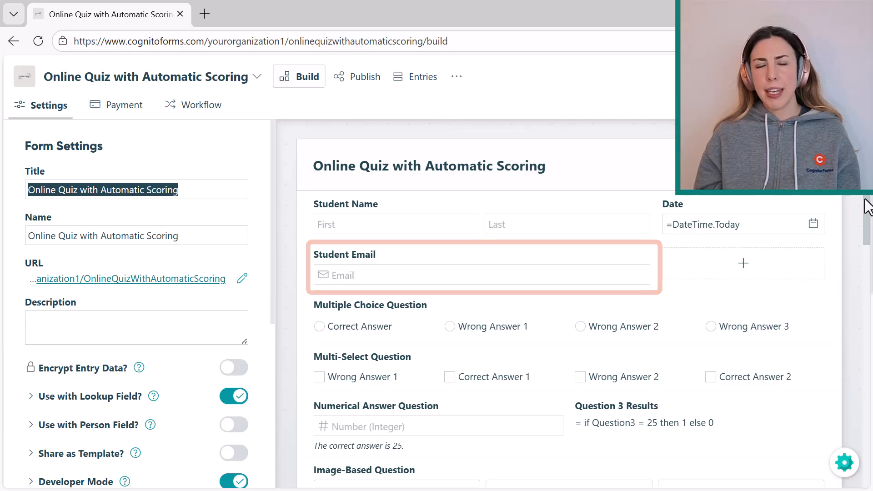
# Look through the template's question types and delete the Open-Ended Question field
pyautogui.scroll(-2, 866, 210)
pyautogui.scroll(-1, 869, 228)
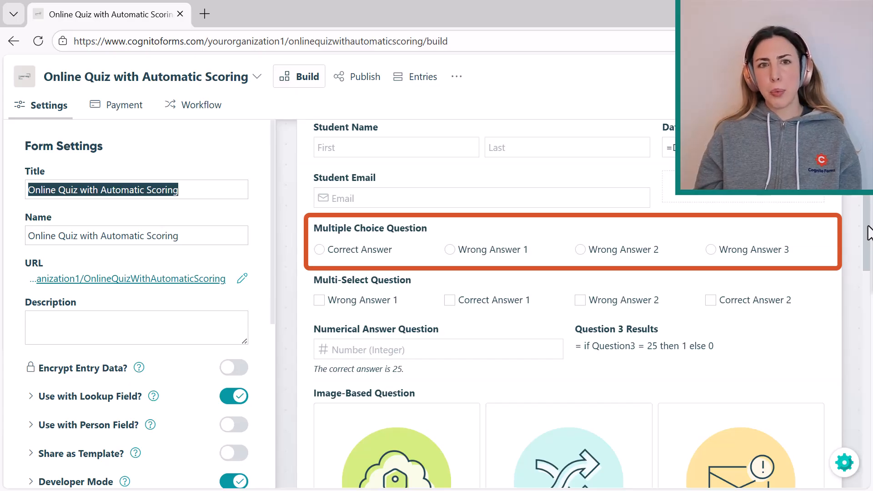
pyautogui.scroll(-2, 869, 241)
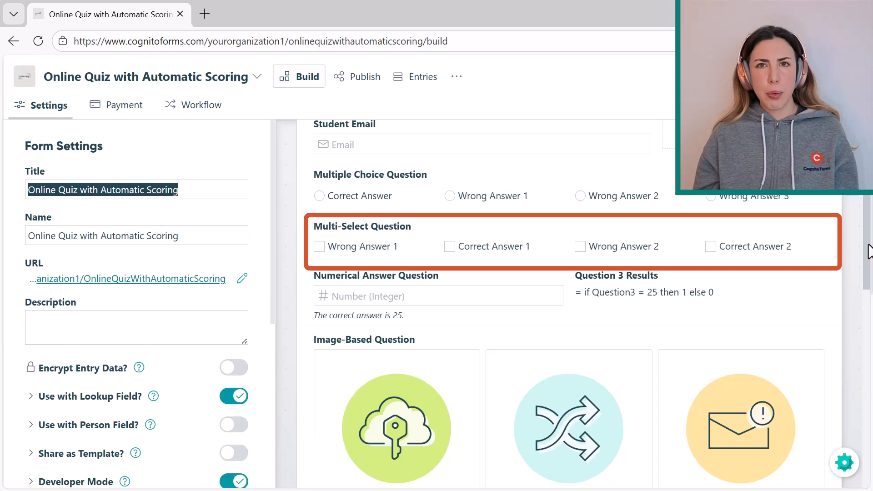
pyautogui.scroll(-2, 869, 251)
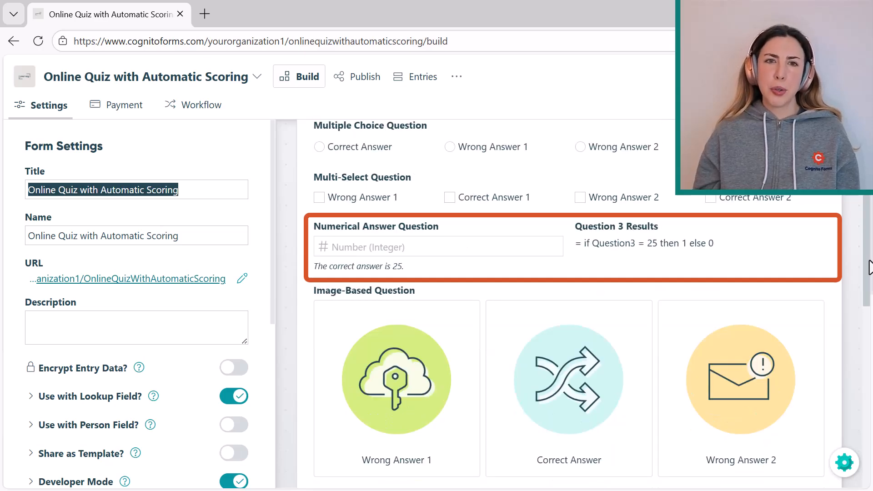
pyautogui.moveTo(870, 268); pyautogui.dragTo(870, 324)
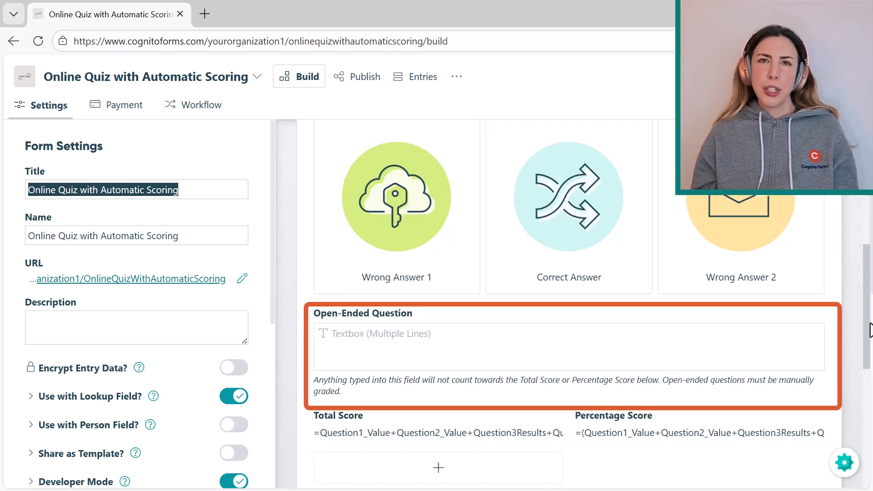
pyautogui.click(761, 339)
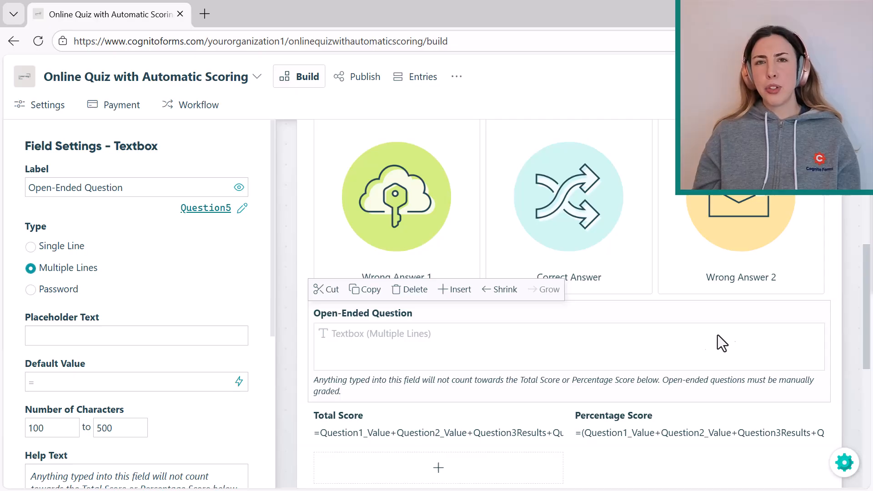
pyautogui.click(415, 290)
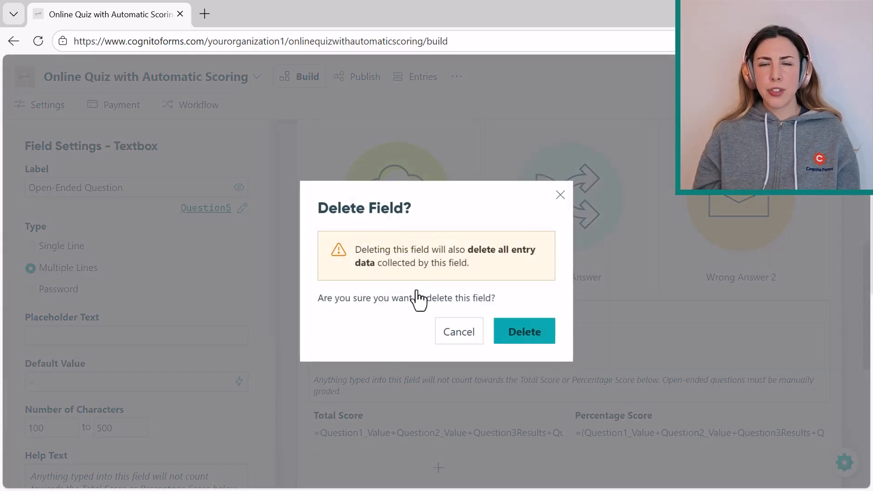
pyautogui.click(525, 335)
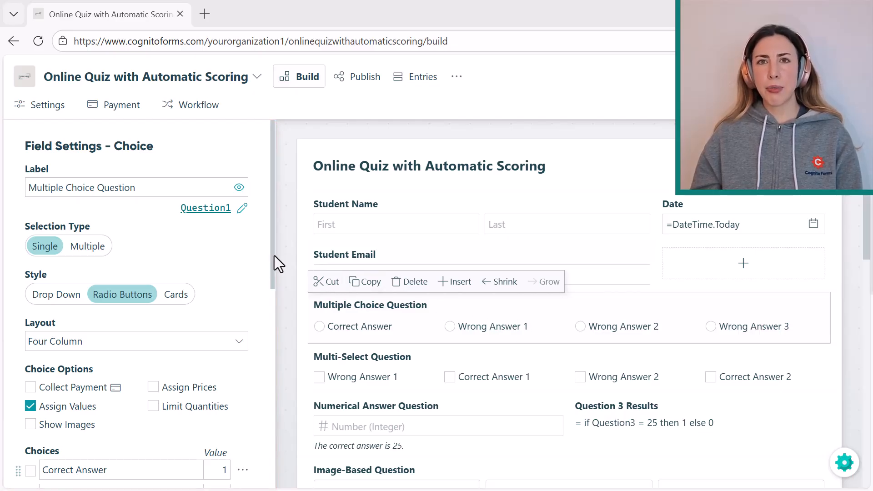
# Review the Multiple Choice Question's choice values and the score calculations, and set the question's label to "What is the largest land animal"
pyautogui.moveTo(272, 260); pyautogui.dragTo(266, 291)
pyautogui.scroll(-1, 261, 326)
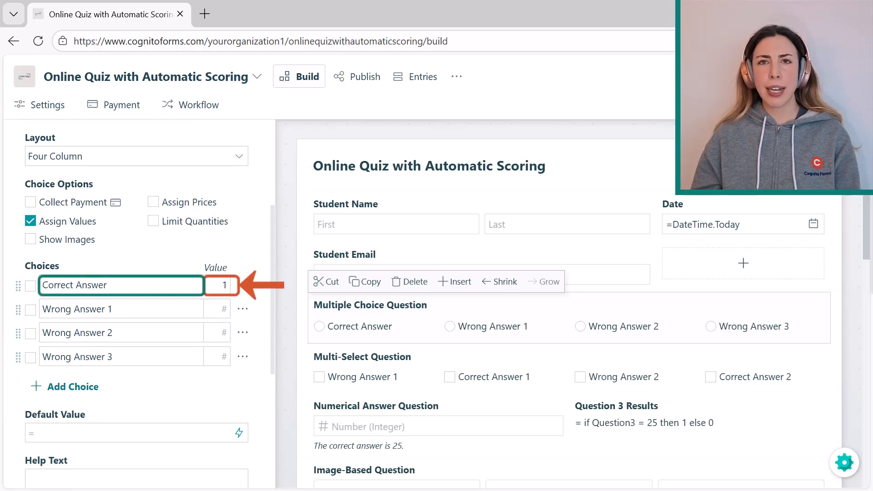
pyautogui.moveTo(866, 237); pyautogui.dragTo(870, 381)
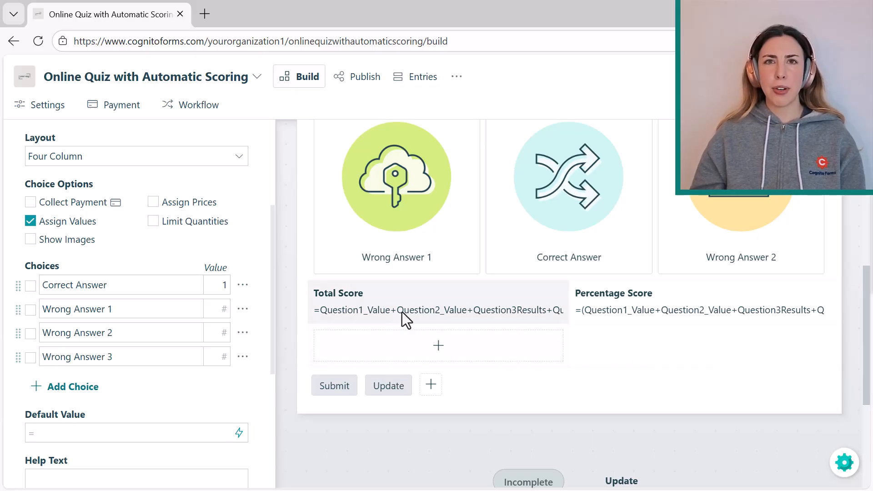
pyautogui.moveTo(271, 292); pyautogui.dragTo(274, 200)
pyautogui.moveTo(176, 185); pyautogui.dragTo(27, 188)
pyautogui.write('What is the largest land animal')
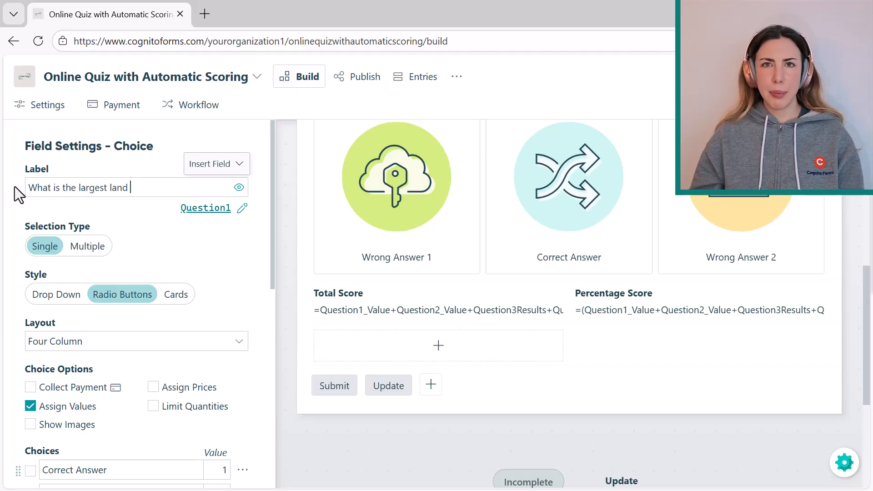
# Replace the land animal question's choices with Elephant as the correct answer and Rhino, Hippo and Giraffe as the wrong ones
pyautogui.scroll(-2, 15, 186)
pyautogui.scroll(-3, 15, 186)
pyautogui.moveTo(108, 265); pyautogui.dragTo(16, 263)
pyautogui.write('Elephant')
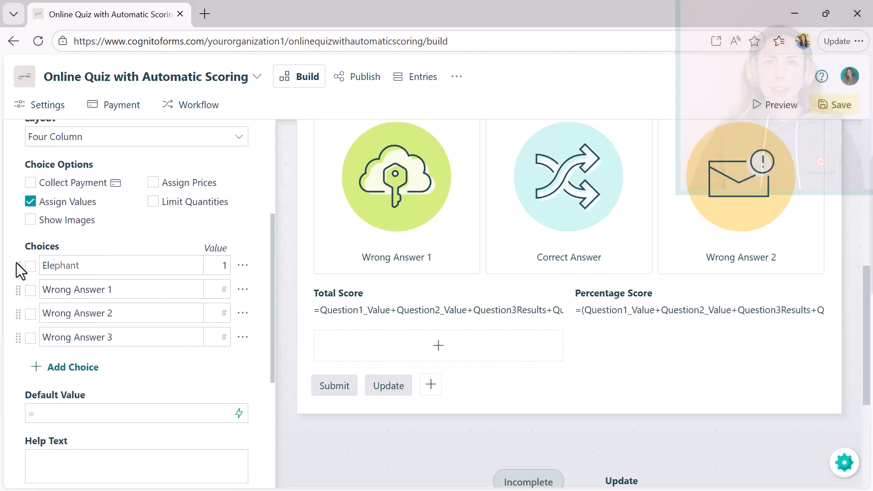
pyautogui.press('Tab')
pyautogui.write('Rhino')
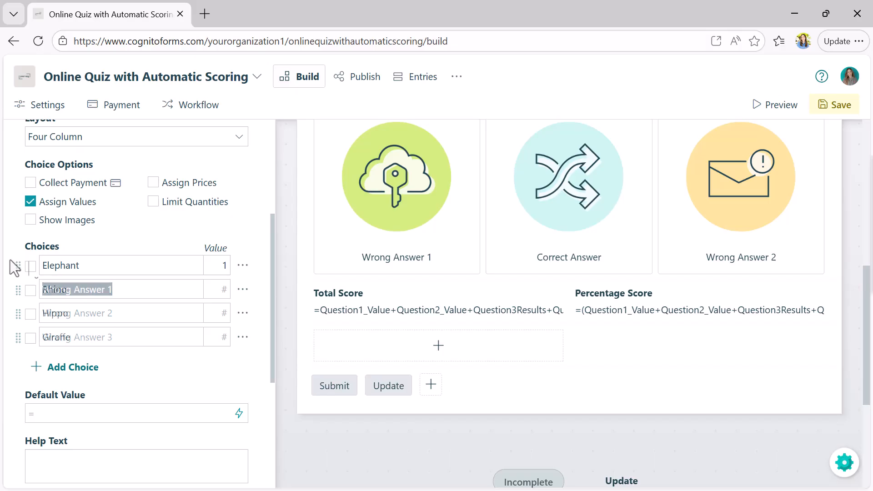
# Enter Hippo and Giraffe as the remaining wrong choices and move Elephant further down the choice list
pyautogui.press('Tab')
pyautogui.write('Hippo')
pyautogui.press('Tab')
pyautogui.write('Giraffe')
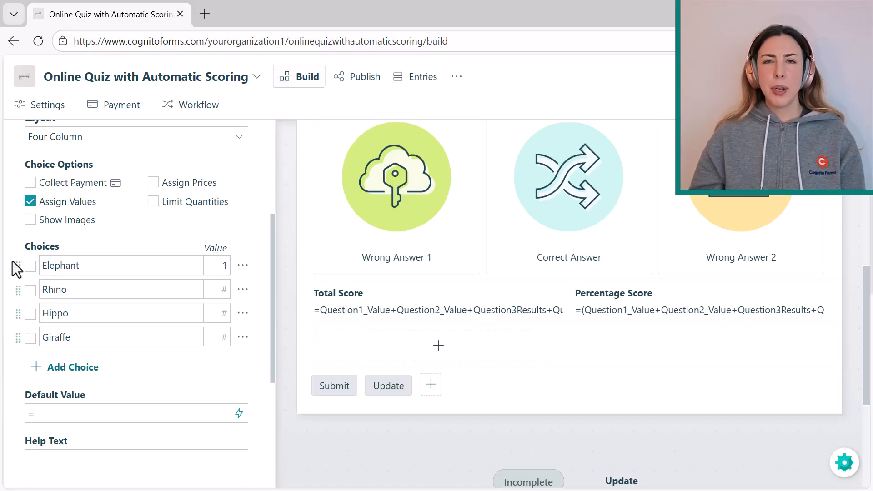
pyautogui.moveTo(18, 269); pyautogui.dragTo(19, 301)
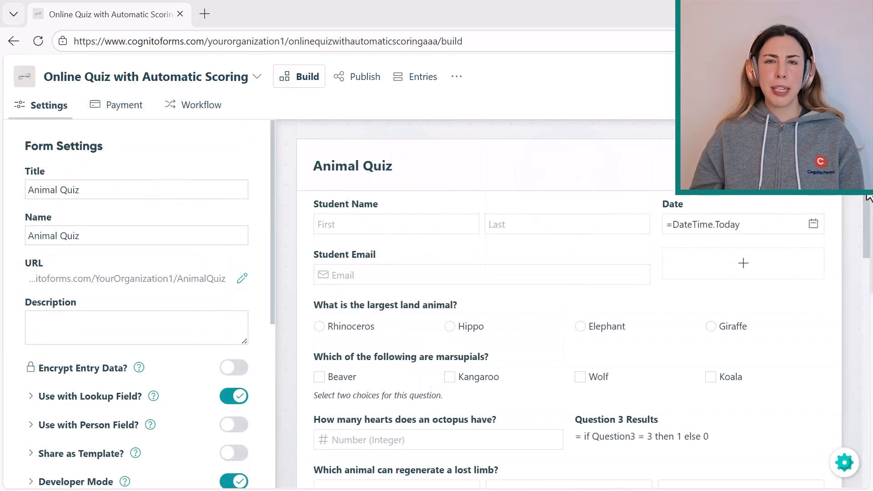
# Copy the "Which animal can regenerate a lost limb?" question and insert the copy above the original
pyautogui.scroll(-3, 867, 198)
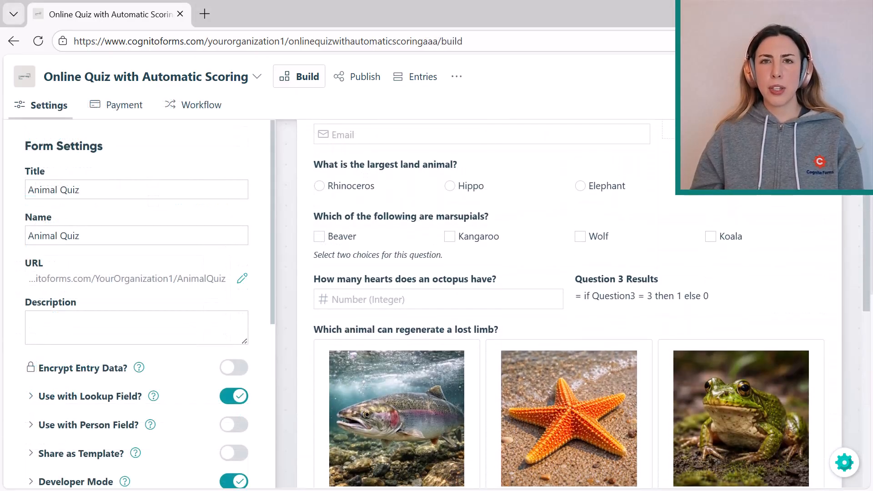
pyautogui.scroll(-3, 569, 304)
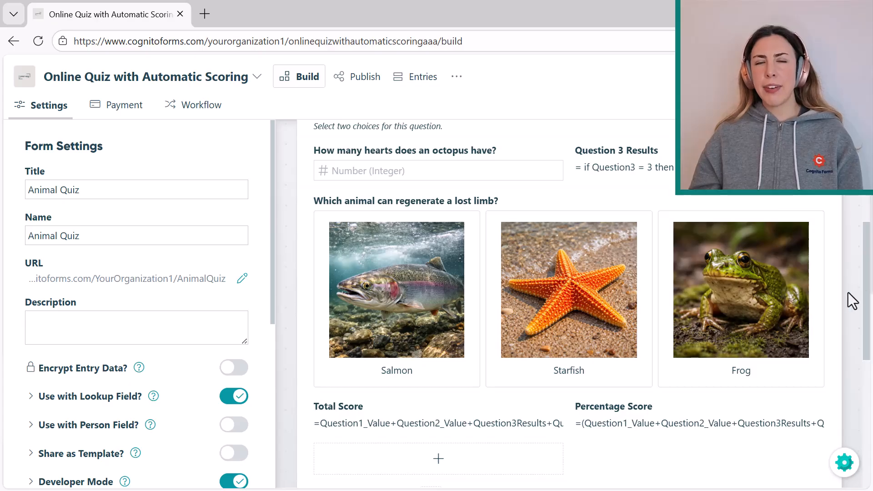
pyautogui.click(714, 302)
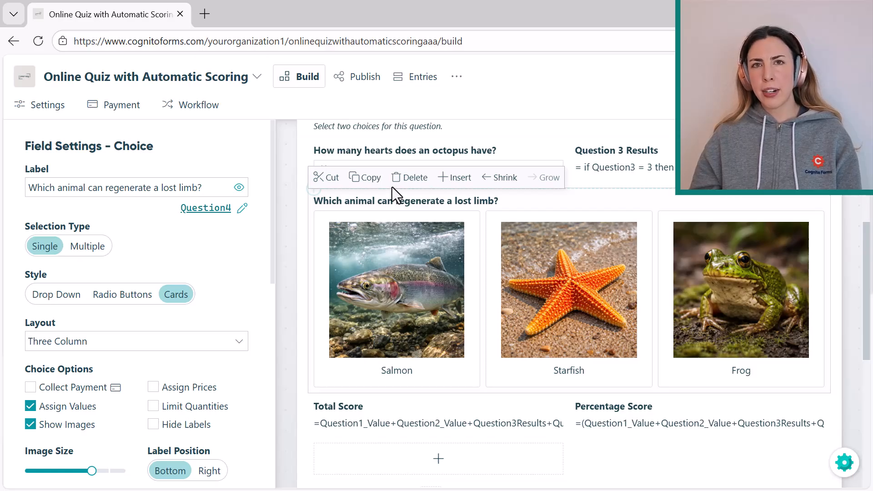
pyautogui.click(367, 178)
pyautogui.click(499, 177)
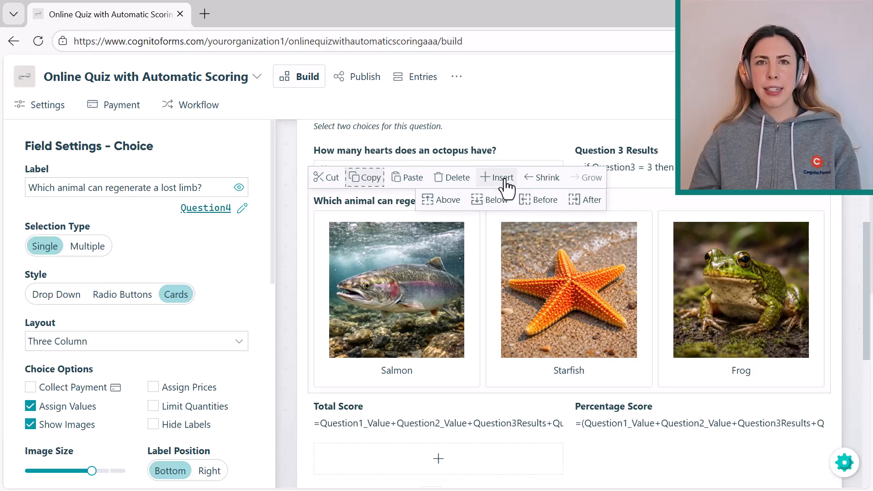
pyautogui.click(444, 209)
pyautogui.click(330, 179)
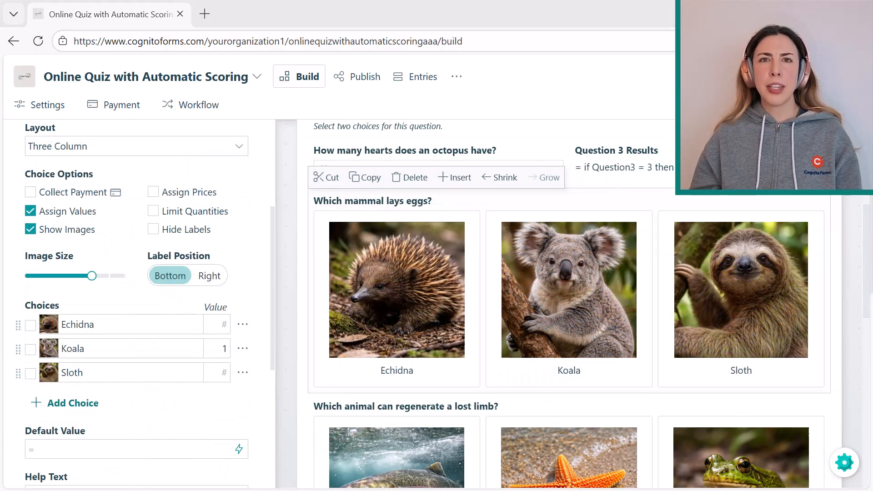
# Move the "Which of the following are marsupials?" question above the largest land animal question and look through both questions' settings
pyautogui.moveTo(867, 262); pyautogui.dragTo(867, 218)
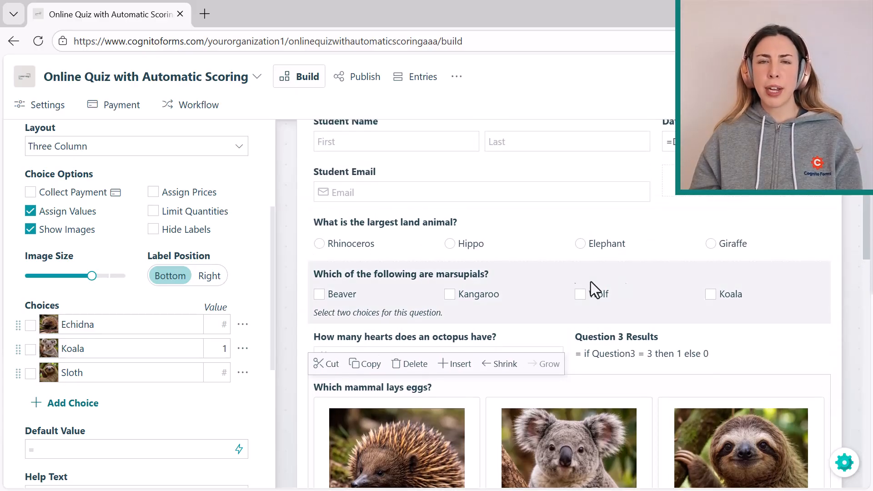
pyautogui.click(509, 282)
pyautogui.moveTo(509, 272); pyautogui.dragTo(513, 208)
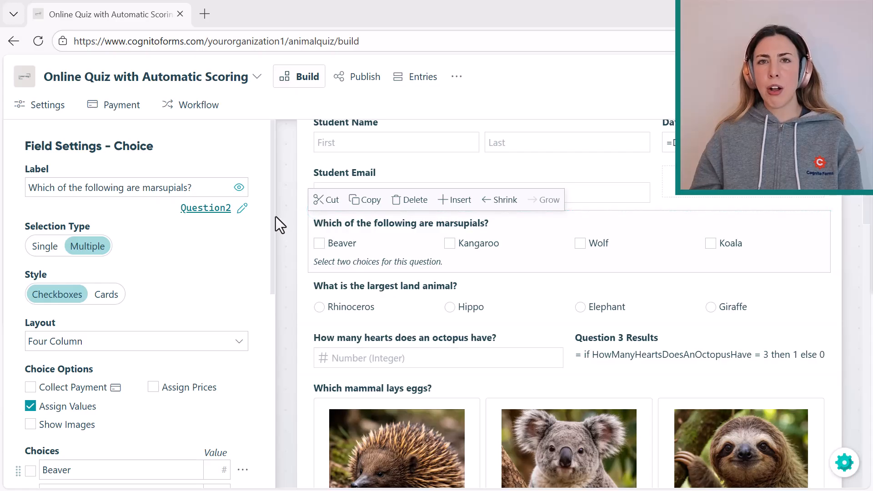
pyautogui.moveTo(272, 217); pyautogui.dragTo(263, 312)
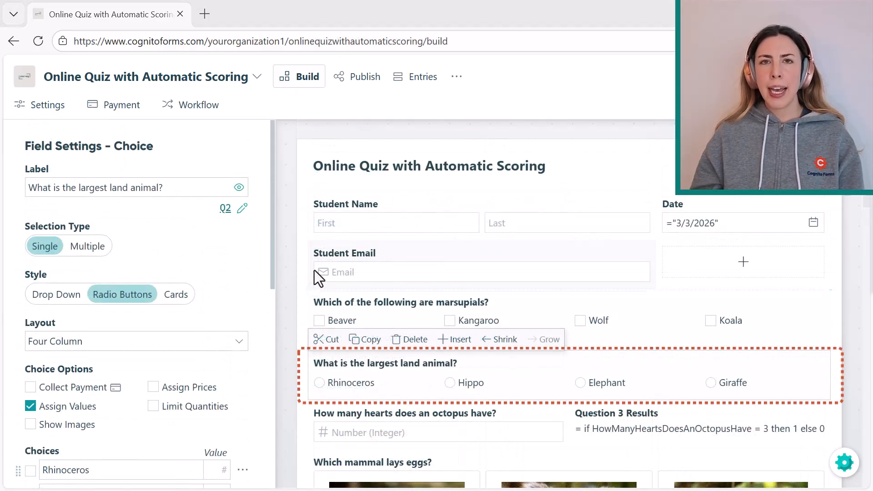
pyautogui.moveTo(270, 249); pyautogui.dragTo(274, 332)
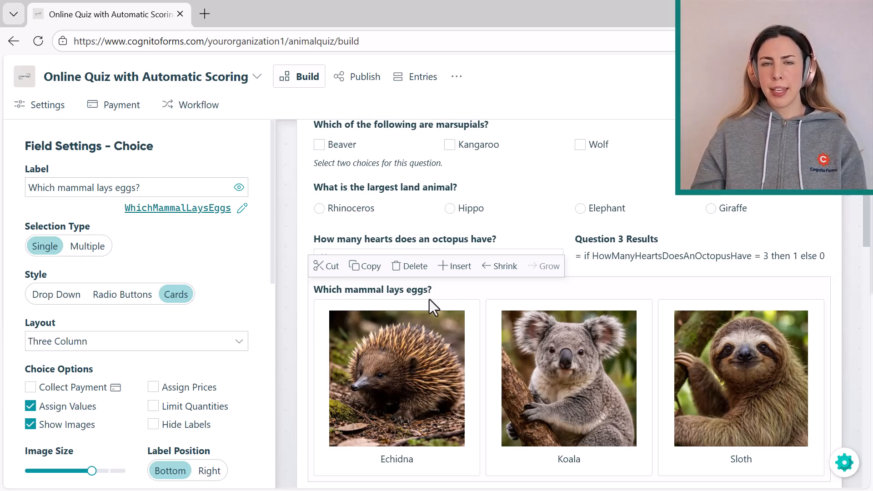
# Change the internal field name of the marsupials question to Q1
pyautogui.click(534, 144)
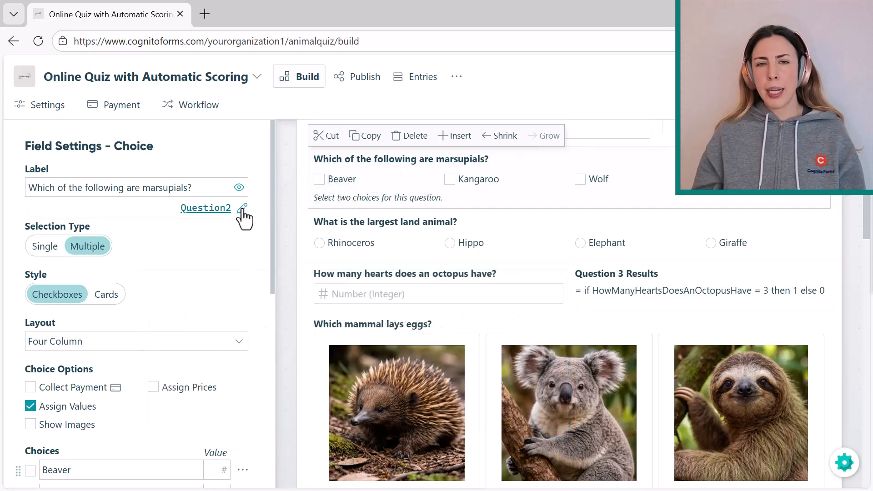
pyautogui.click(241, 210)
pyautogui.moveTo(72, 234); pyautogui.dragTo(30, 235)
pyautogui.write('Q1')
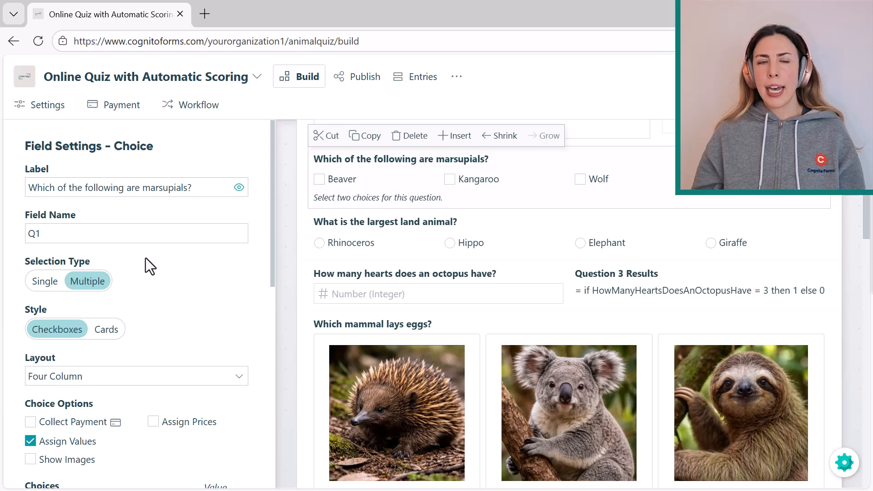
# Change the internal field name of the largest land animal question to Q2
pyautogui.click(400, 235)
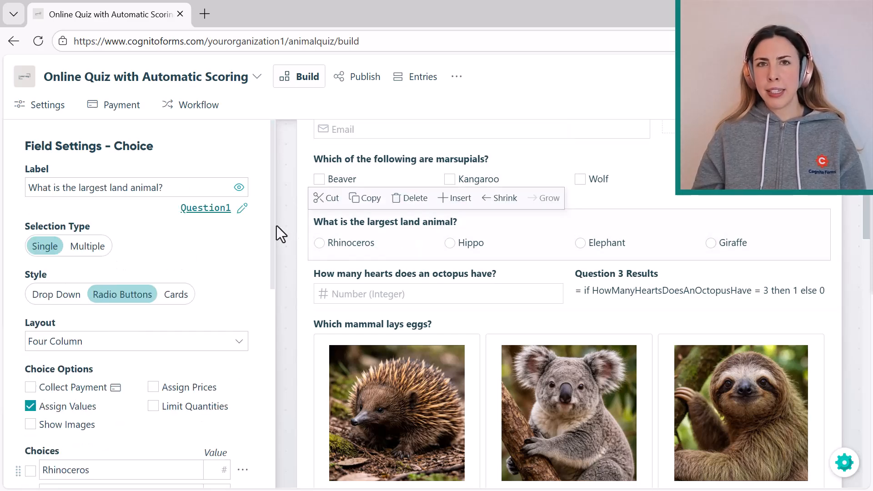
pyautogui.click(241, 209)
pyautogui.moveTo(72, 234); pyautogui.dragTo(36, 235)
pyautogui.write('2')
pyautogui.click(605, 297)
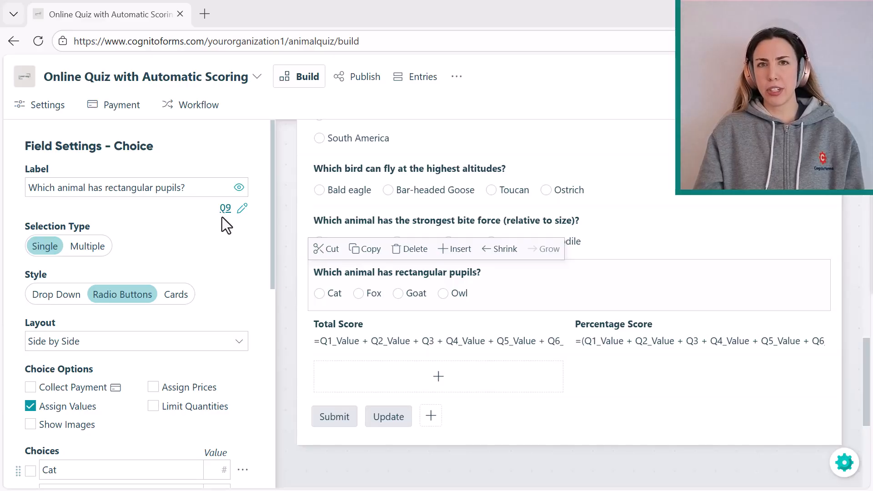
# Review the Total Score field's formula in the Calculation Editor and save it
pyautogui.click(355, 335)
pyautogui.scroll(-3, 228, 346)
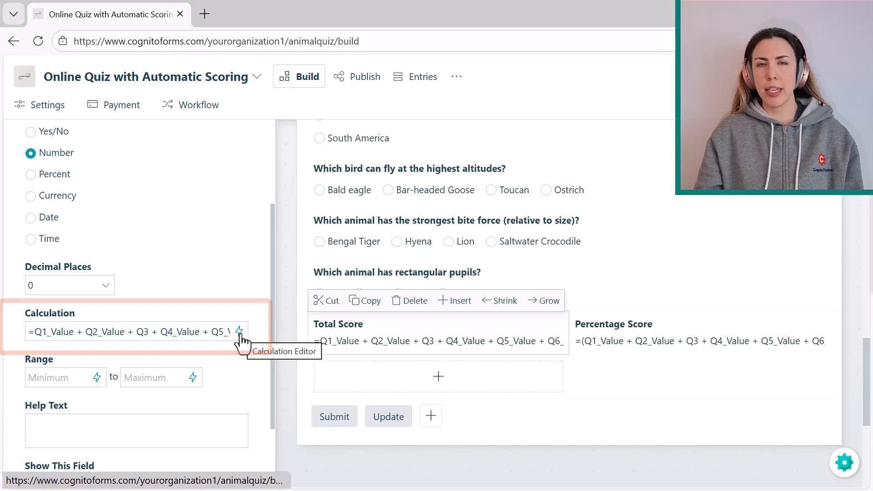
pyautogui.click(241, 336)
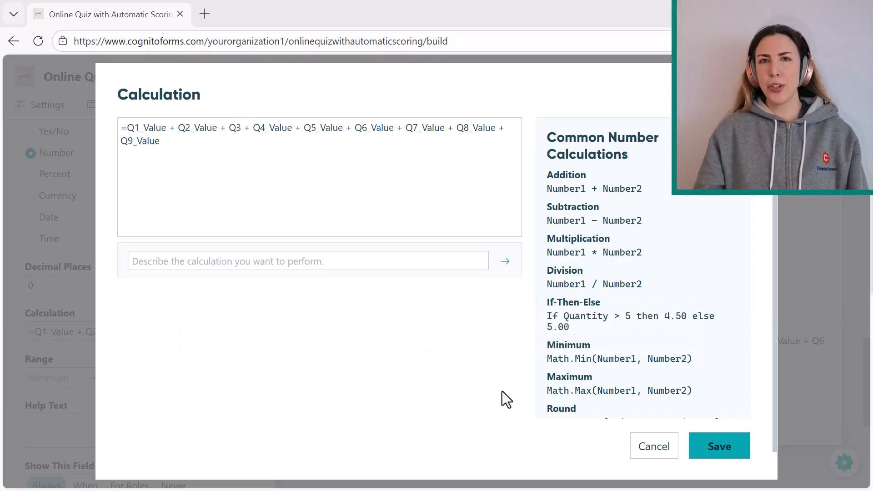
pyautogui.click(716, 452)
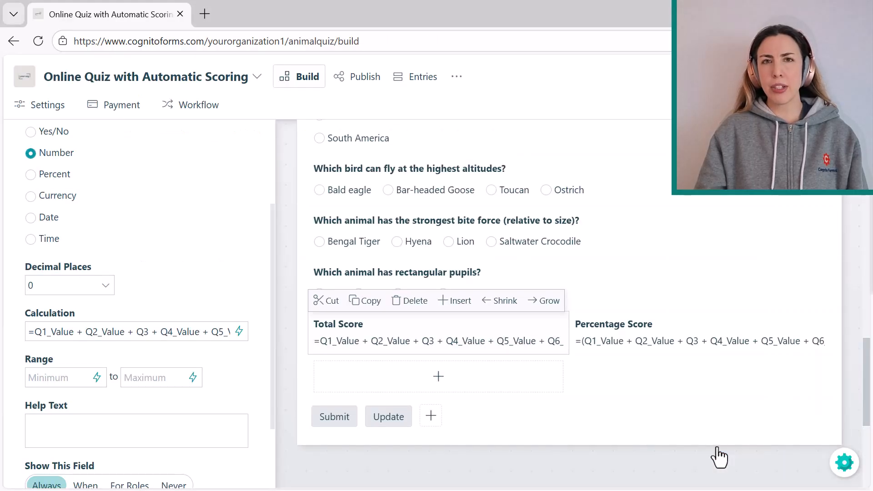
# Review the Percentage Score field's formula in the Calculation Editor and save it
pyautogui.click(698, 346)
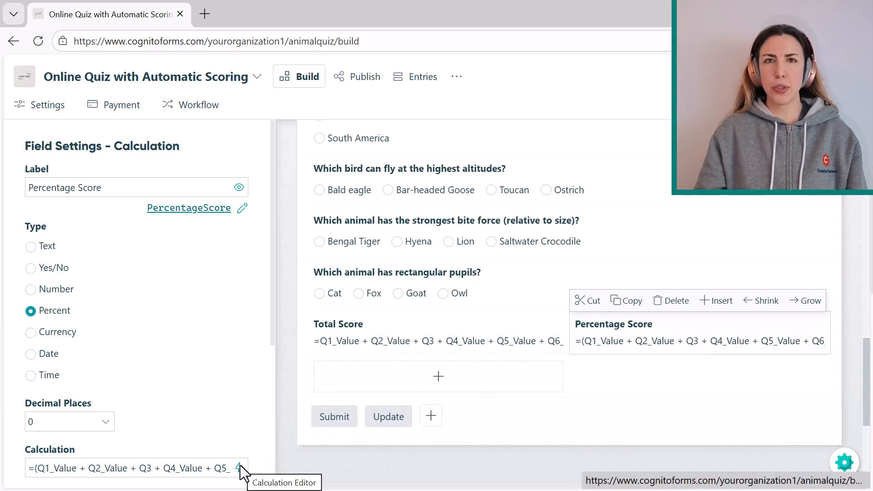
pyautogui.scroll(-2, 240, 465)
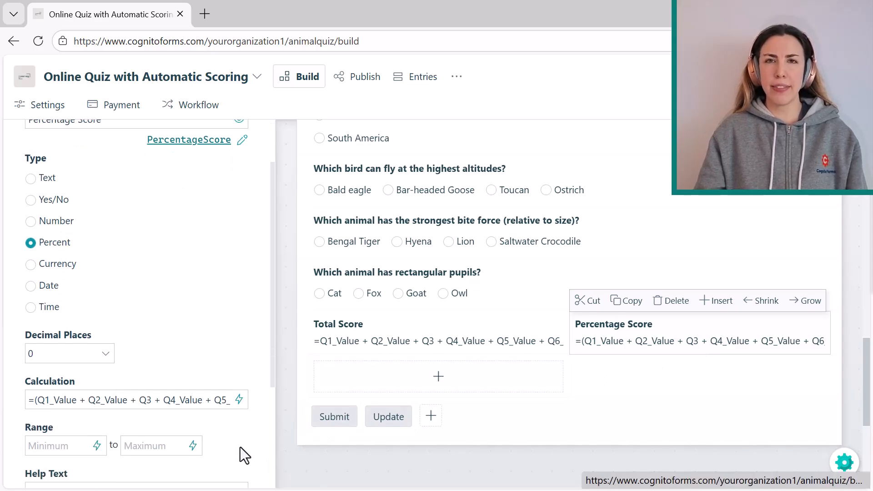
pyautogui.click(239, 400)
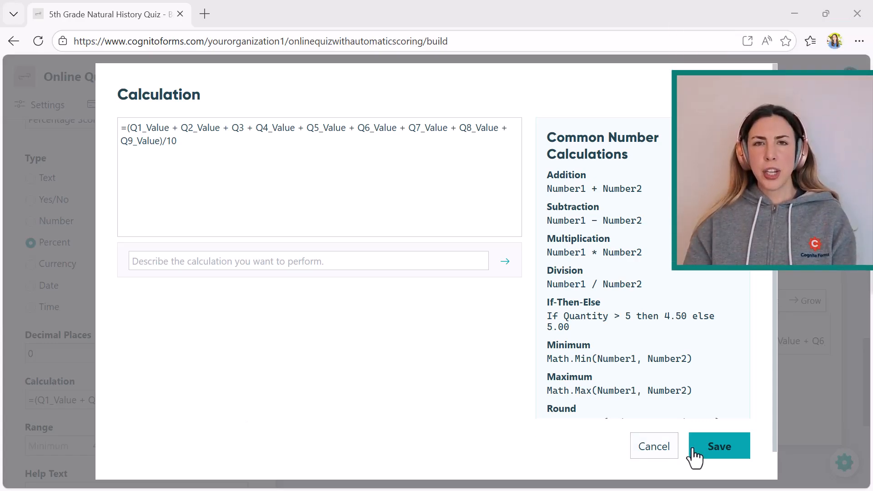
pyautogui.click(718, 448)
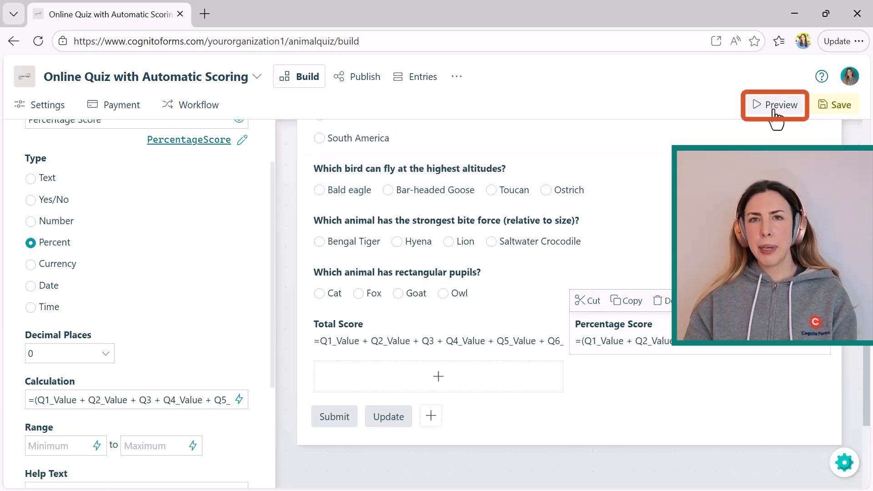
# Preview the quiz and answer the first three questions with Kangaroo and Koala, Elephant, and 3 octopus hearts
pyautogui.click(773, 119)
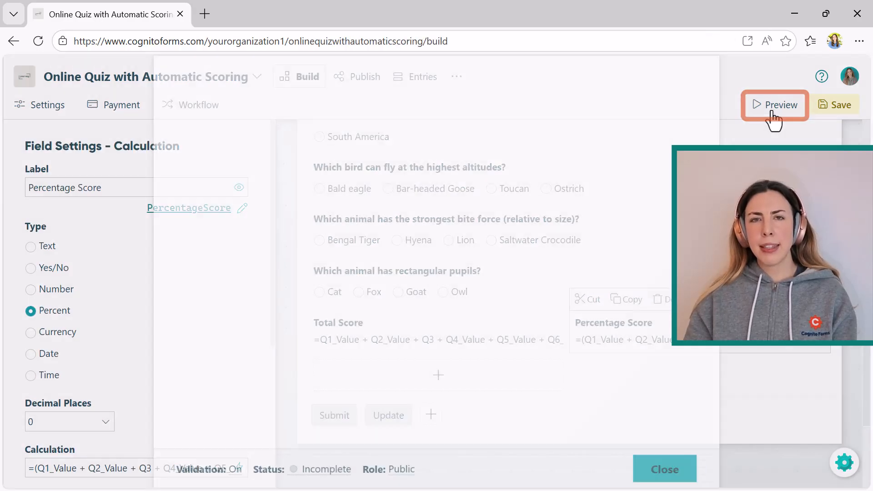
pyautogui.click(337, 279)
pyautogui.click(568, 276)
pyautogui.click(444, 340)
pyautogui.click(370, 390)
pyautogui.write('3')
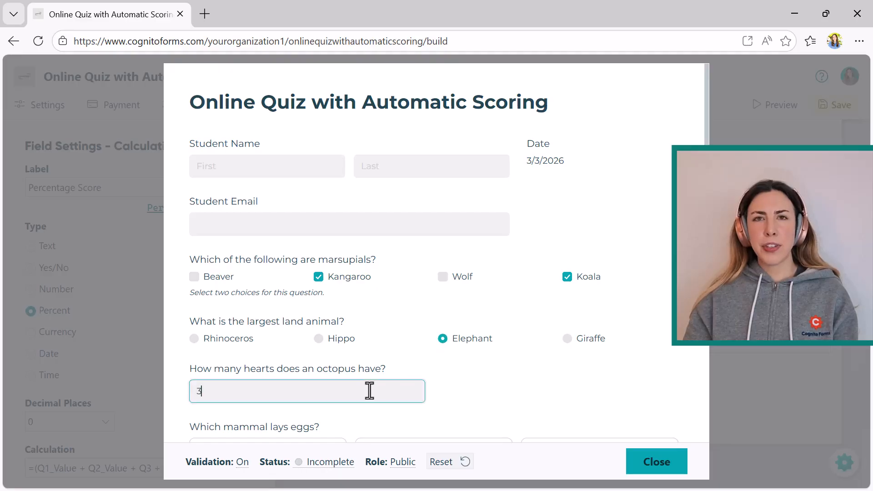
# Answer the next preview questions with Echidna, Starfish, Antarctica, Bald eagle and Saltwater Crocodile
pyautogui.scroll(-5, 395, 419)
pyautogui.click(279, 278)
pyautogui.scroll(-3, 279, 279)
pyautogui.click(445, 312)
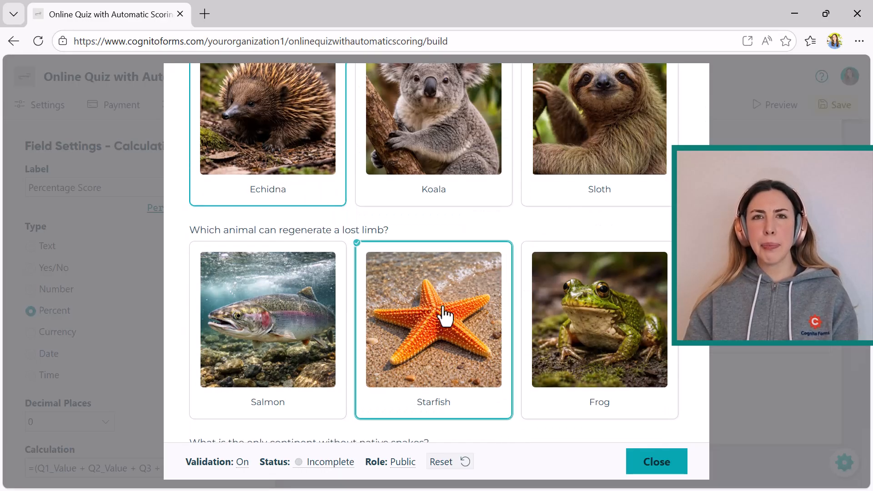
pyautogui.scroll(-5, 443, 309)
pyautogui.click(193, 208)
pyautogui.click(194, 359)
pyautogui.click(368, 408)
# Choose Goat for the rectangular pupils question, submit the test entry and close the preview
pyautogui.scroll(-3, 366, 414)
pyautogui.click(271, 312)
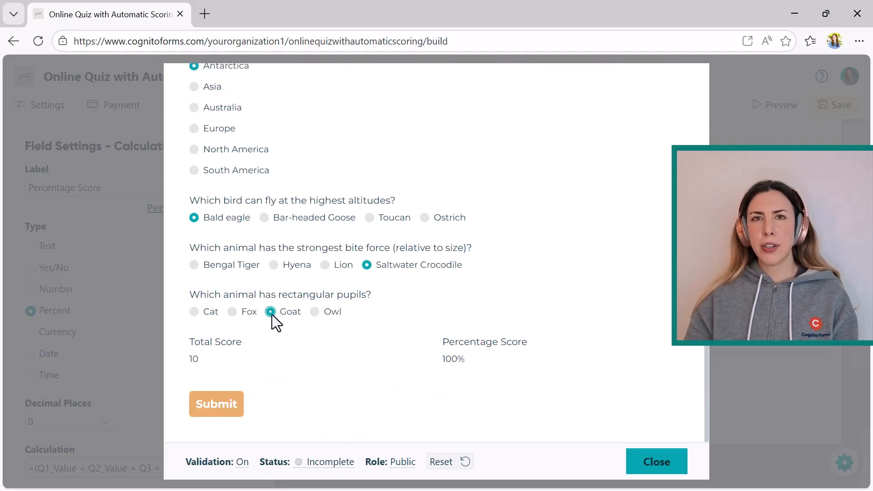
pyautogui.click(218, 412)
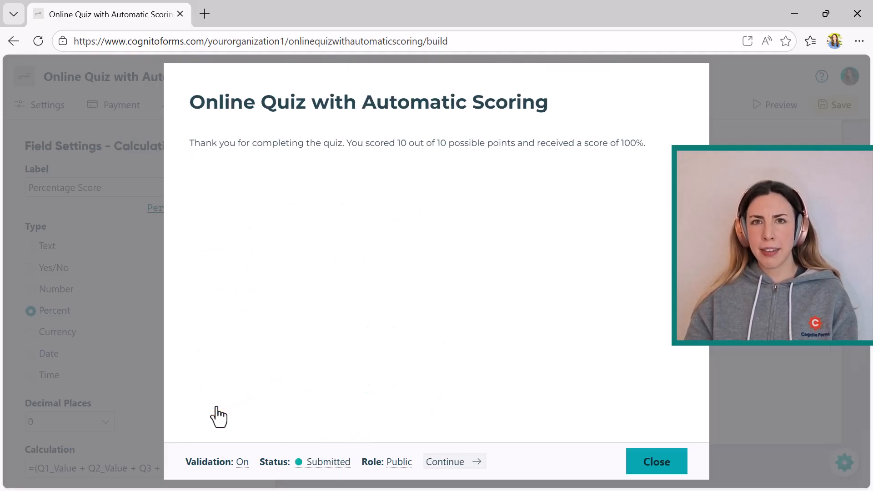
pyautogui.click(658, 469)
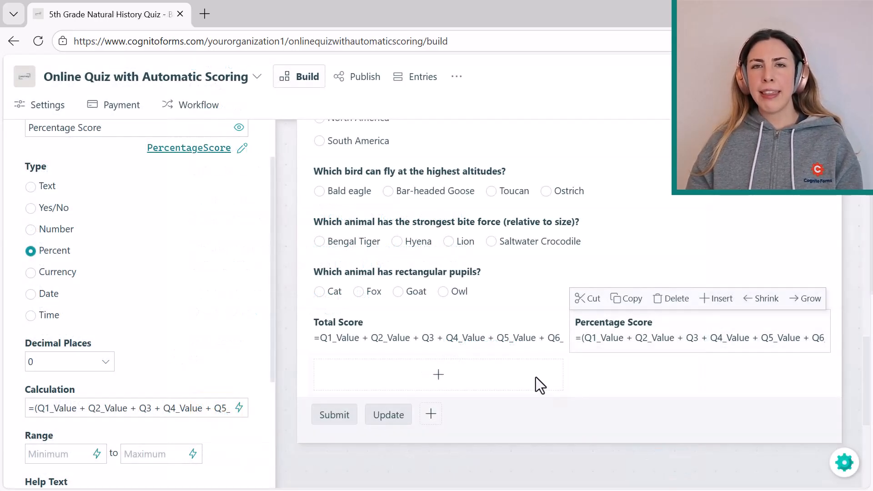
# Set both the Total Score and Percentage Score fields to never be shown on the form
pyautogui.click(473, 334)
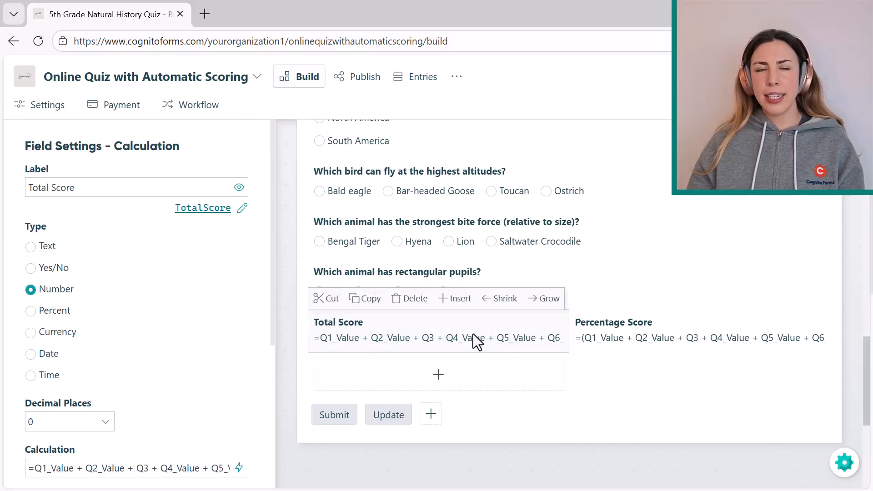
pyautogui.moveTo(272, 316); pyautogui.dragTo(288, 465)
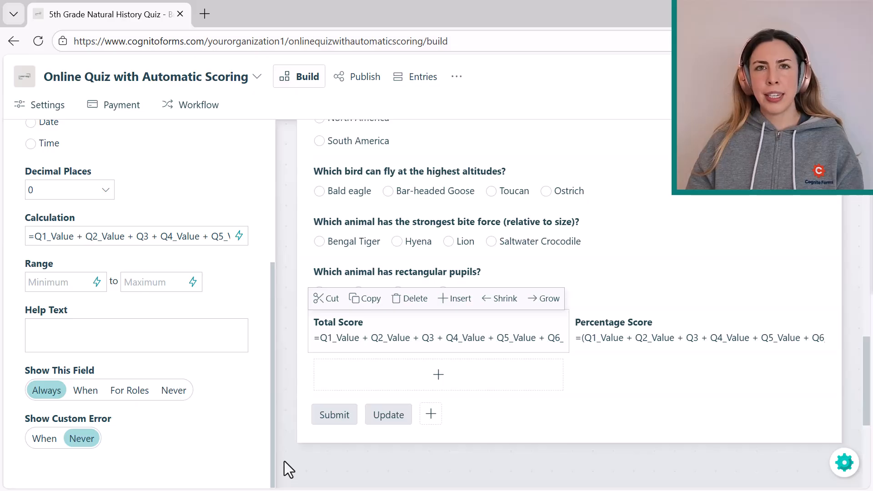
pyautogui.click(175, 392)
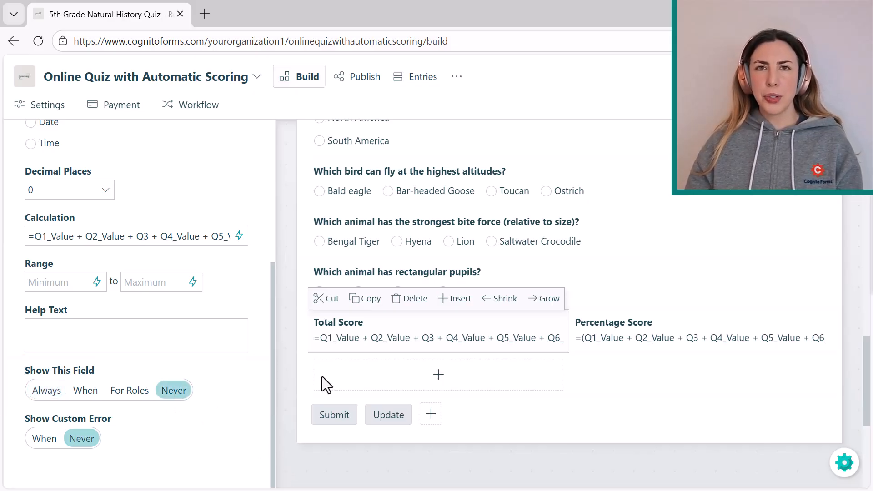
pyautogui.click(605, 329)
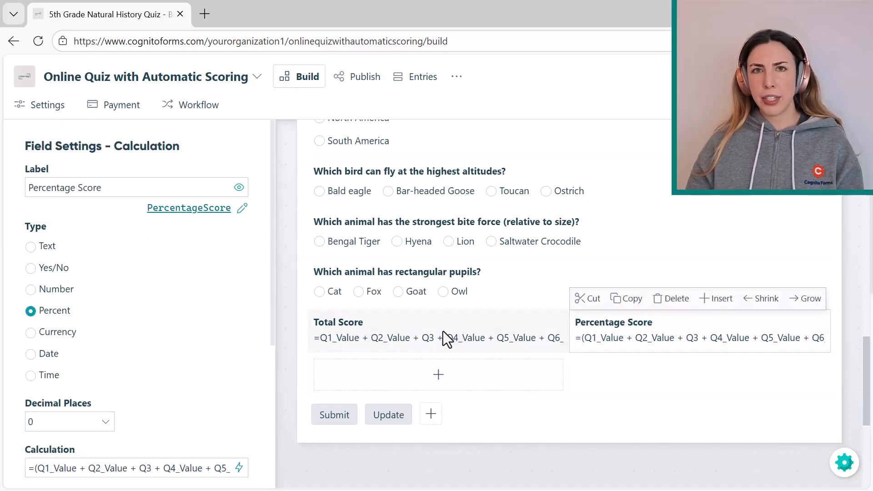
pyautogui.moveTo(272, 332); pyautogui.dragTo(269, 472)
pyautogui.click(174, 394)
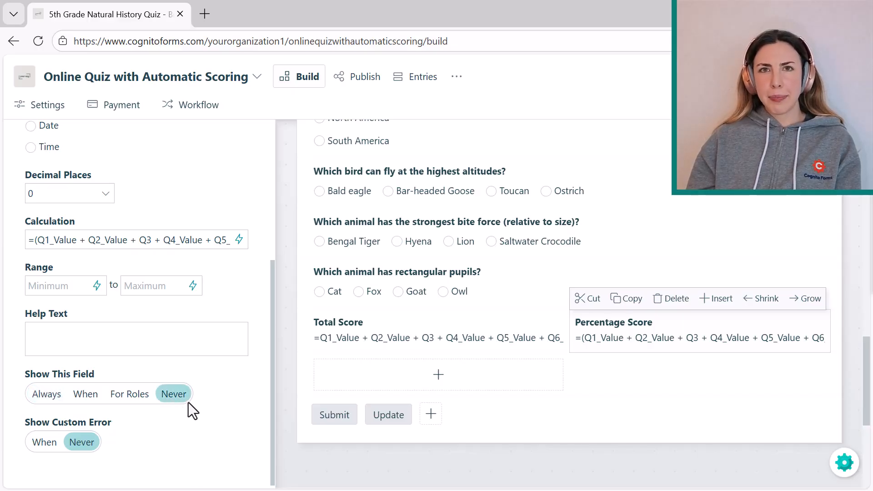
# Change the Submit action's confirmation message so the total score reads out of 10 possible points
pyautogui.click(324, 419)
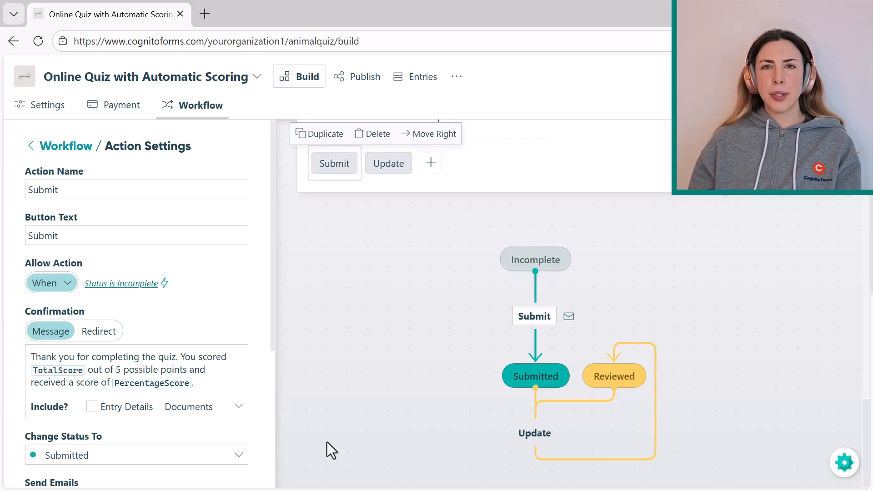
pyautogui.doubleClick(119, 370)
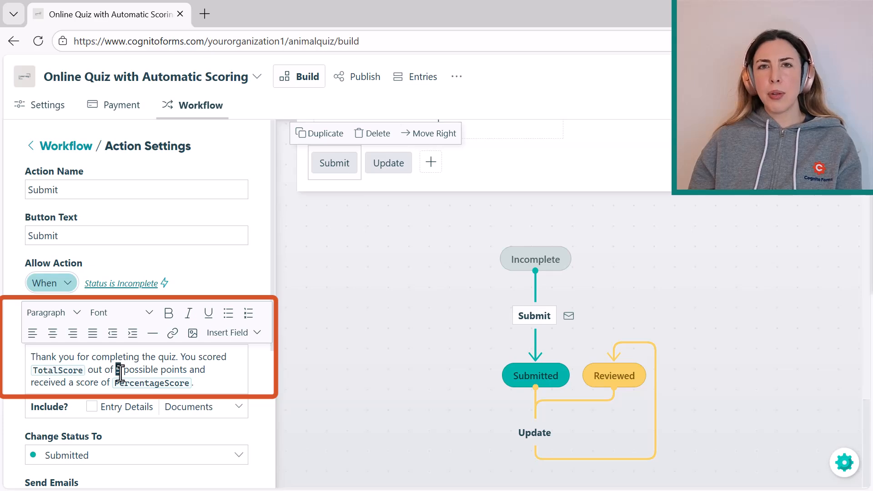
pyautogui.write('10')
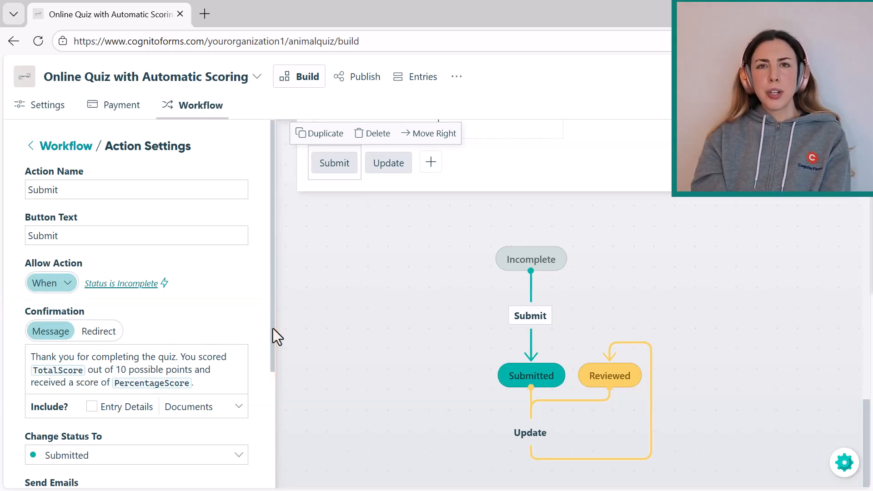
# Add a Submit email addressed to the StudentEmail field, greeting the student by first name and giving TotalScore and PercentageScore, and save it
pyautogui.scroll(-3, 269, 346)
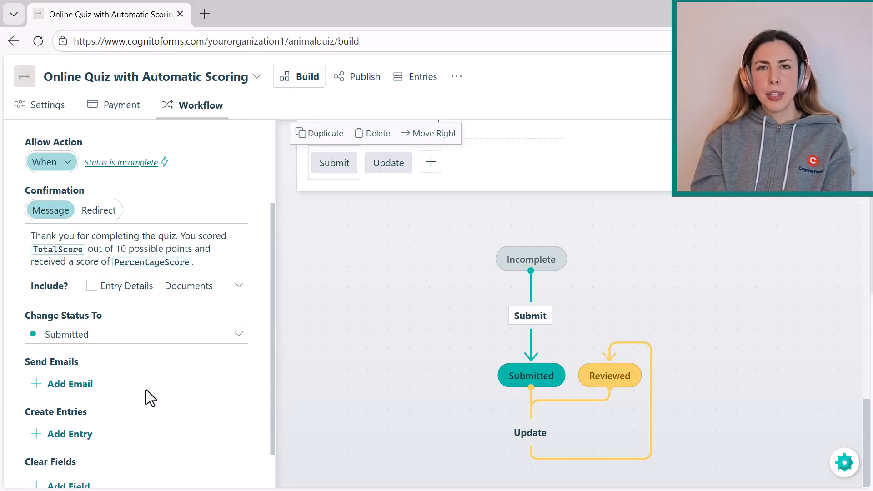
pyautogui.click(81, 394)
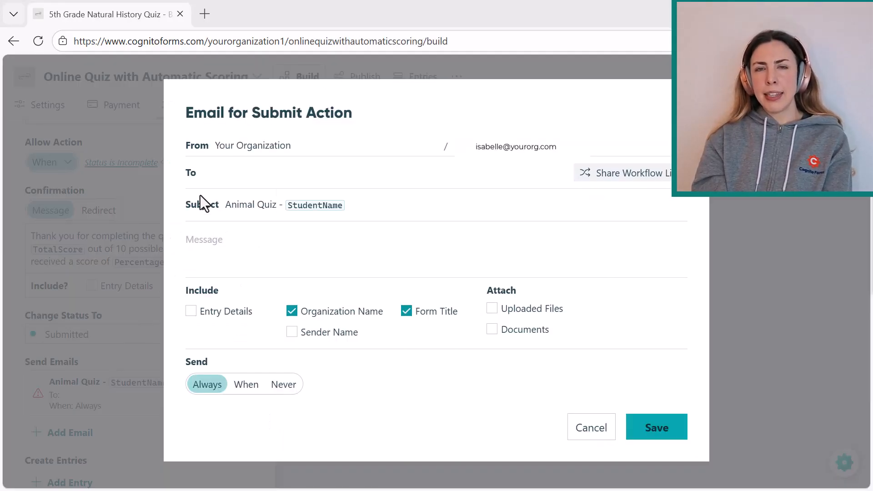
pyautogui.moveTo(200, 170)
pyautogui.click(217, 156)
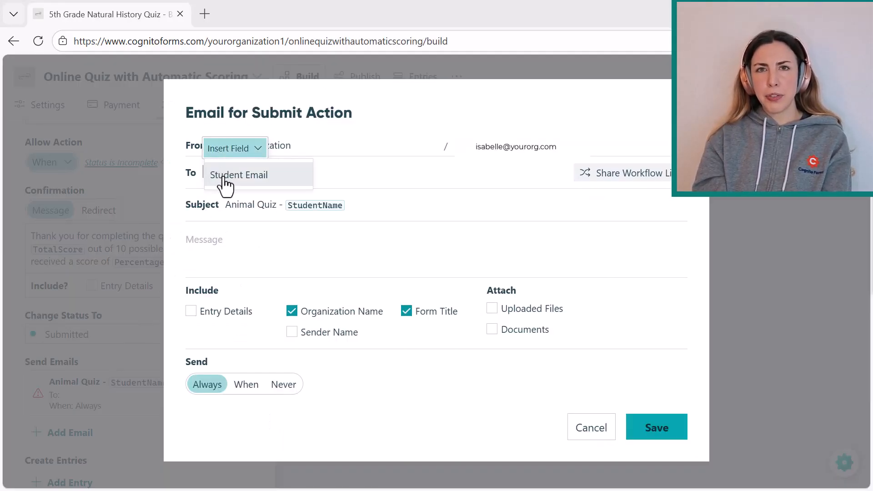
pyautogui.click(221, 178)
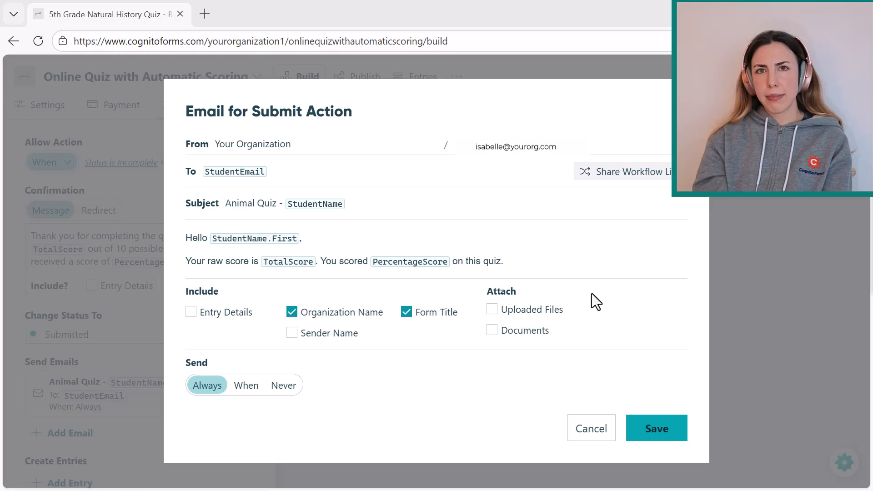
pyautogui.click(658, 434)
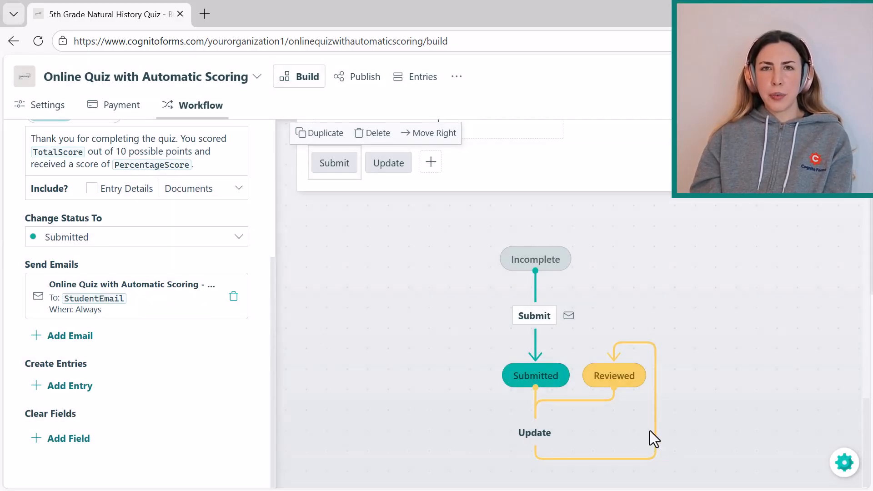
# Delete the Update action from the workflow and save the form
pyautogui.click(389, 170)
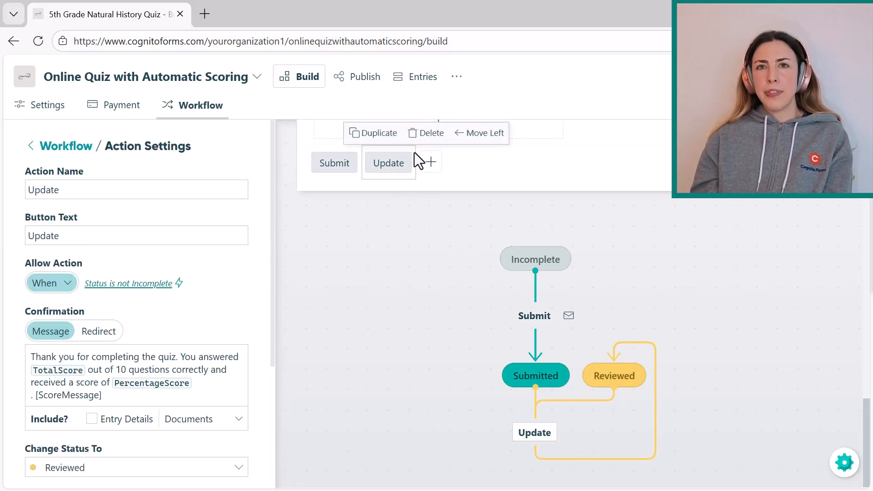
pyautogui.click(426, 147)
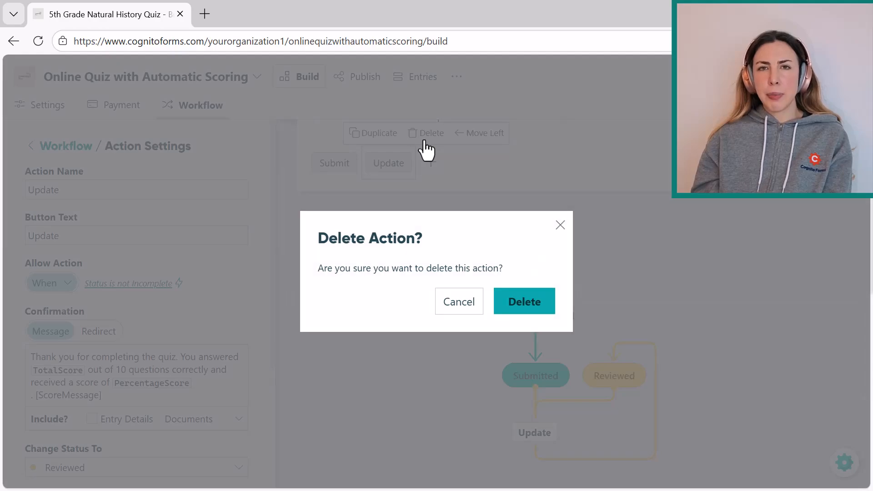
pyautogui.click(527, 310)
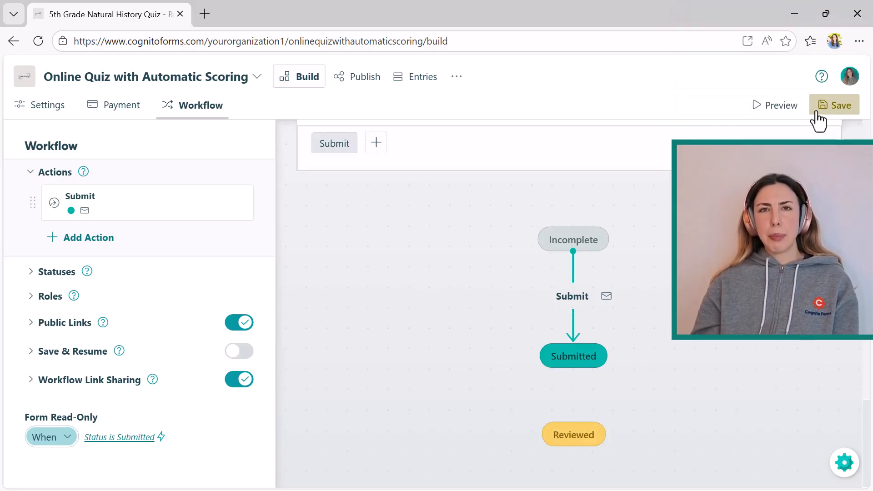
pyautogui.click(819, 113)
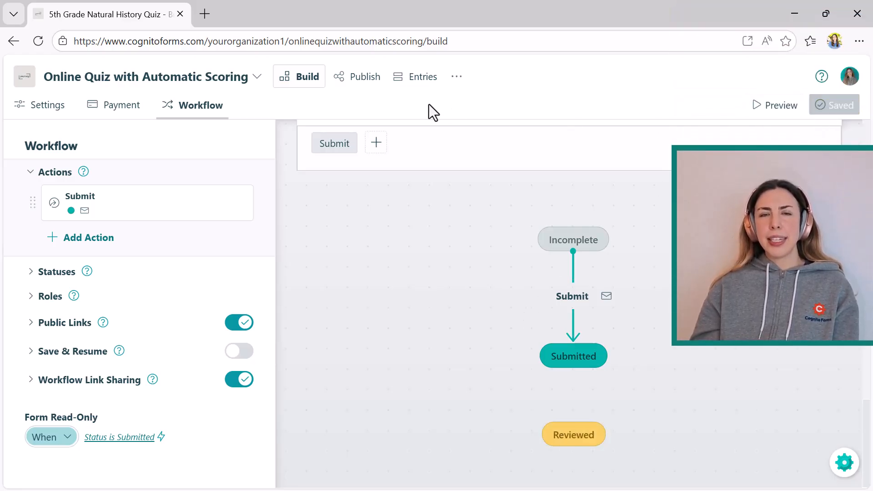
# Open the quiz's publishing options and review the embed code, share link and QR code
pyautogui.click(364, 87)
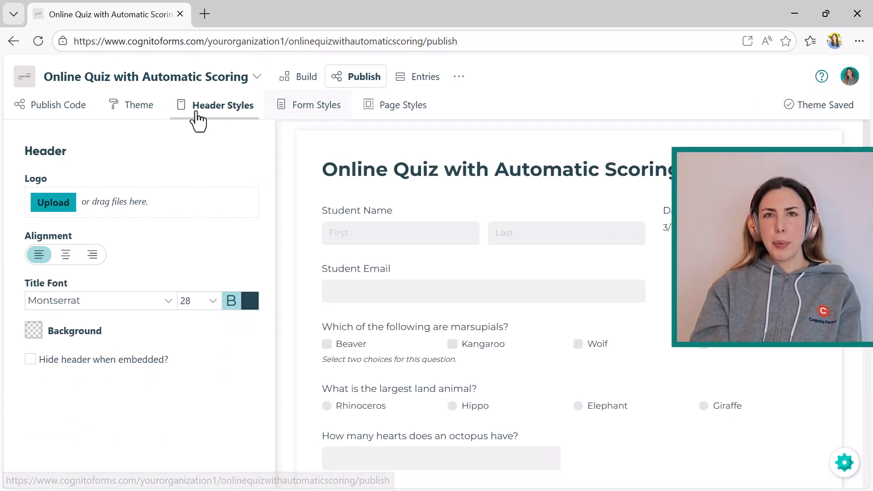
pyautogui.click(66, 117)
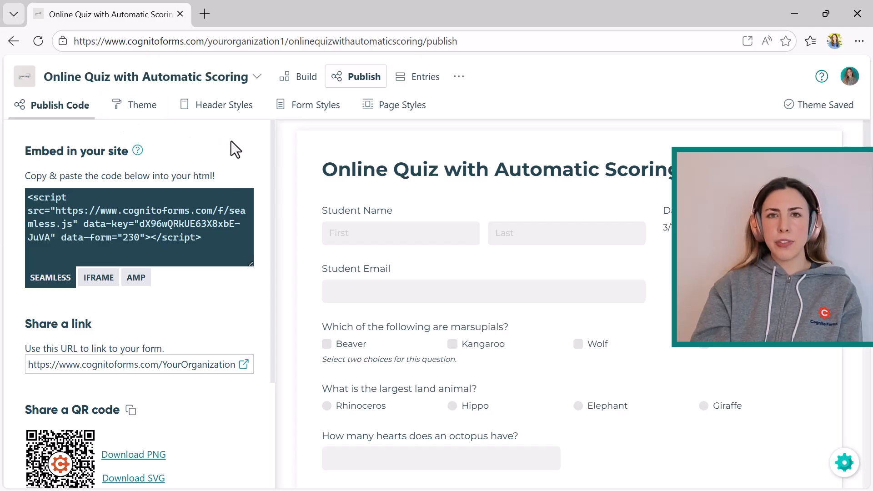
pyautogui.moveTo(274, 152); pyautogui.dragTo(272, 170)
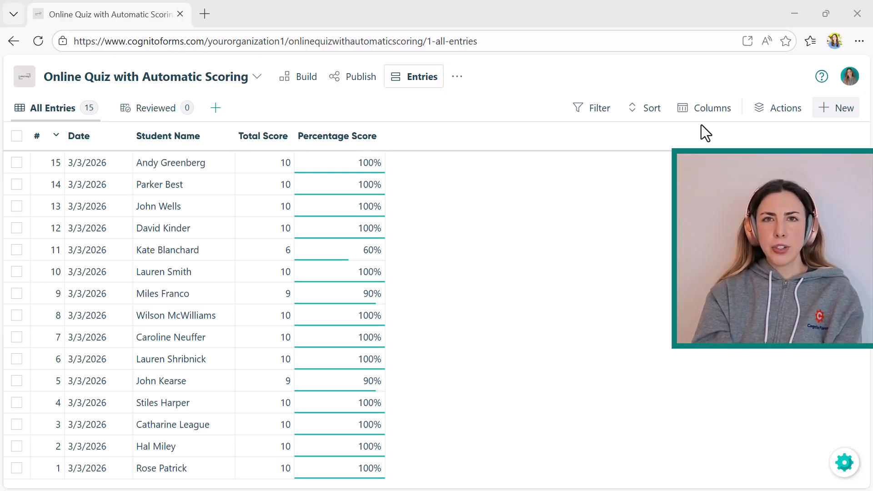
# Look through the column choices and the filter options for the quiz entries table
pyautogui.click(700, 116)
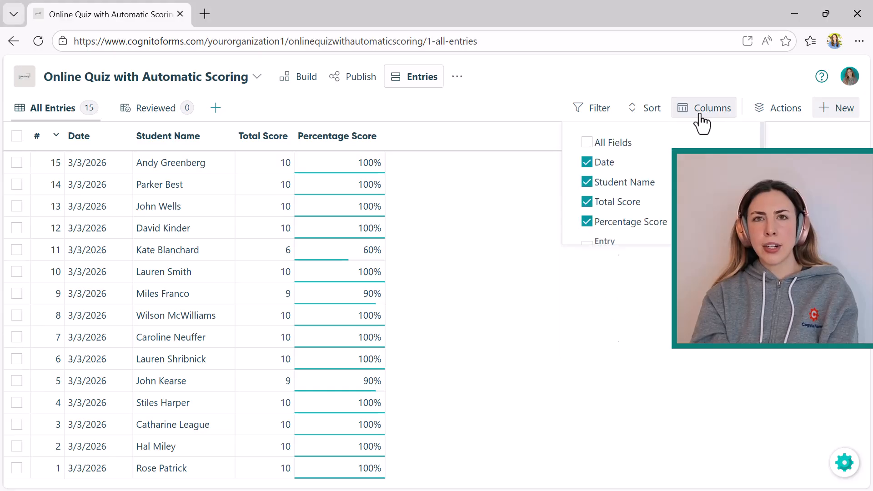
pyautogui.click(588, 163)
pyautogui.click(524, 163)
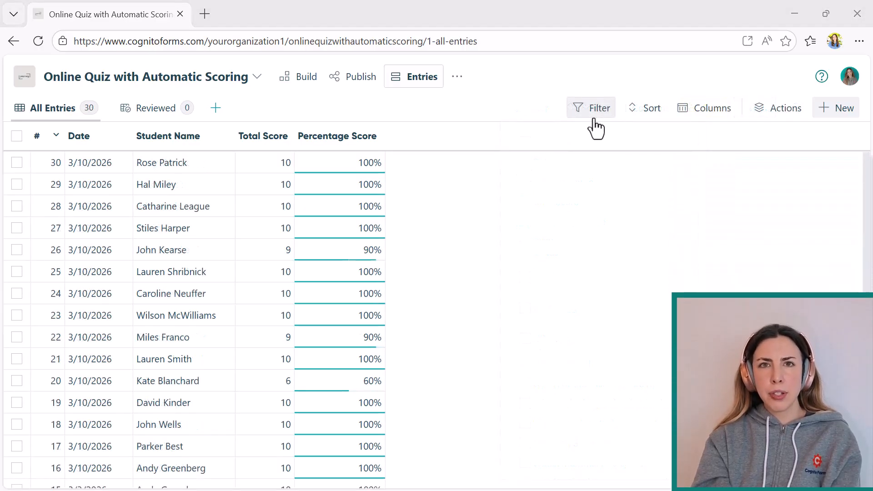
pyautogui.click(594, 121)
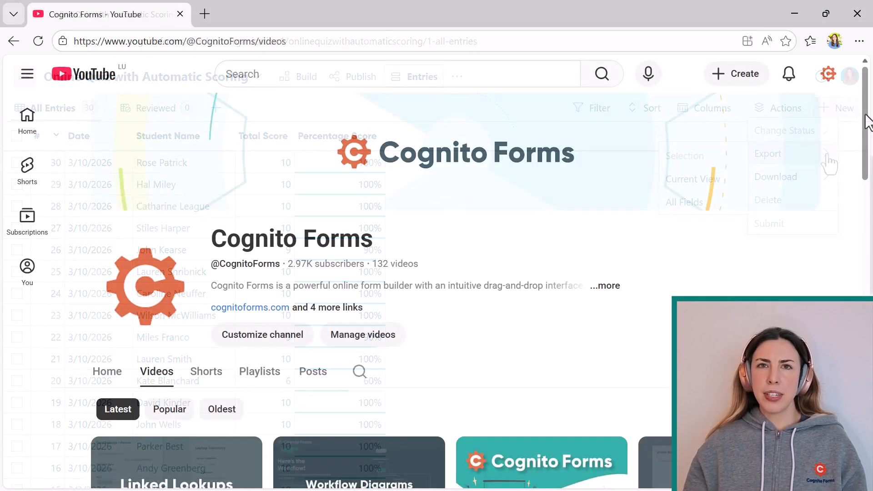
# Browse the Cognito Forms YouTube videos and support page, and open the support request form
pyautogui.moveTo(864, 121); pyautogui.dragTo(867, 200)
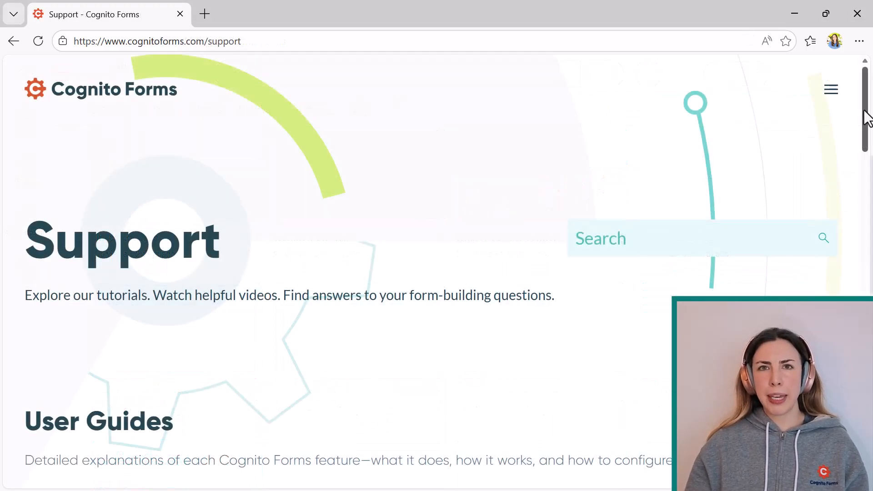
pyautogui.moveTo(864, 117); pyautogui.dragTo(868, 305)
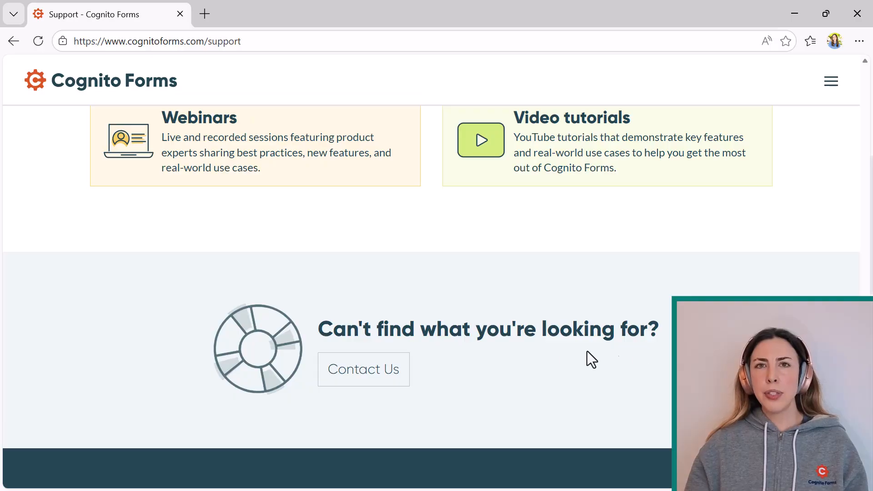
pyautogui.click(360, 379)
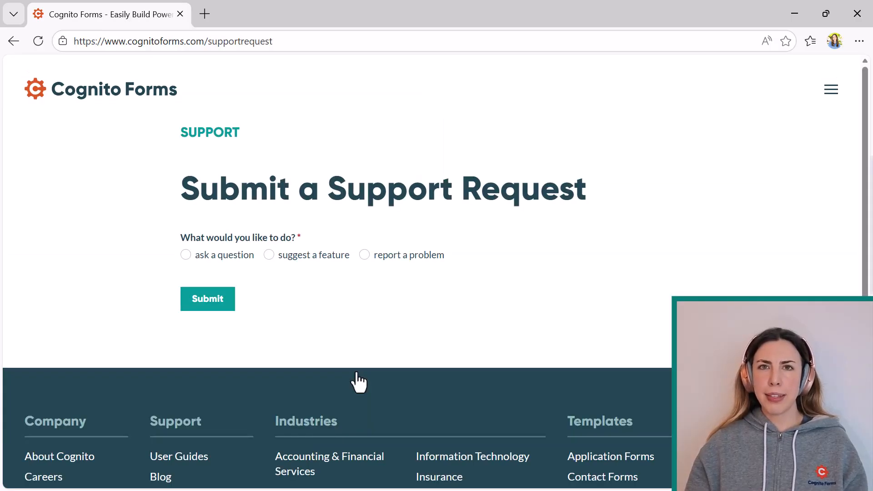